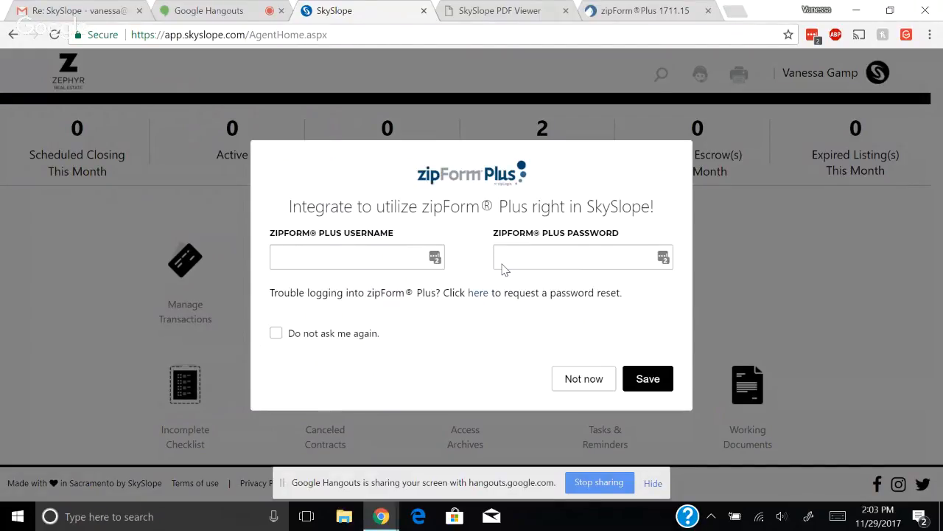
Link the zipForm Plus account with its username and password, declining the browser's password-save prompt
click(434, 262)
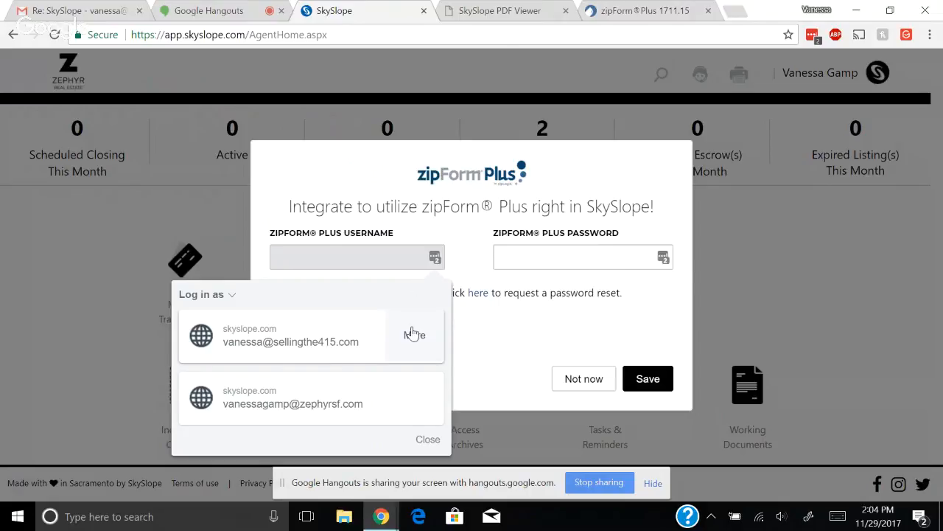
click(493, 258)
click(337, 265)
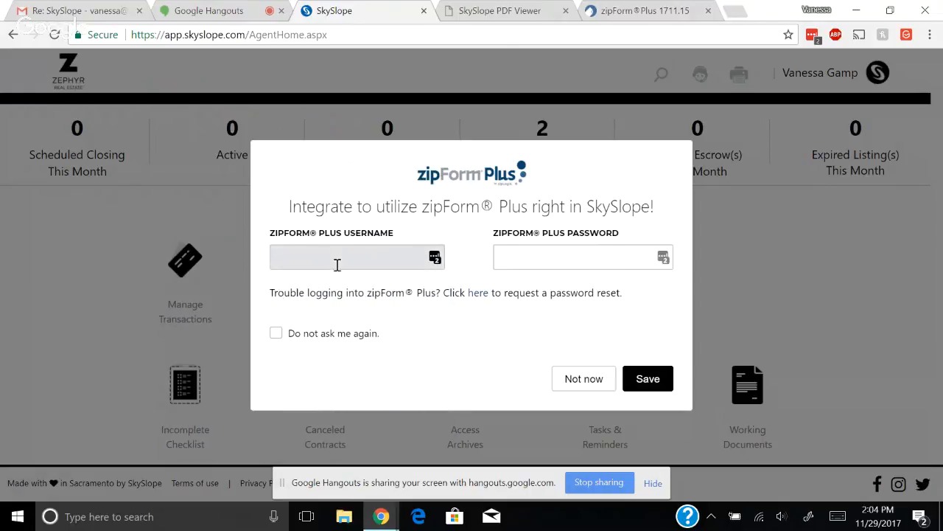
text(vgamp)
key(Tab)
text(********)
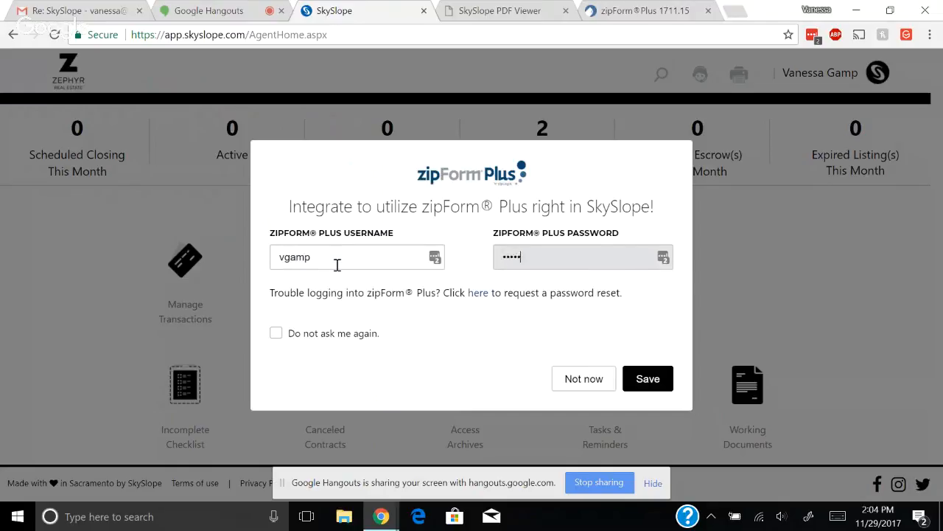
click(650, 386)
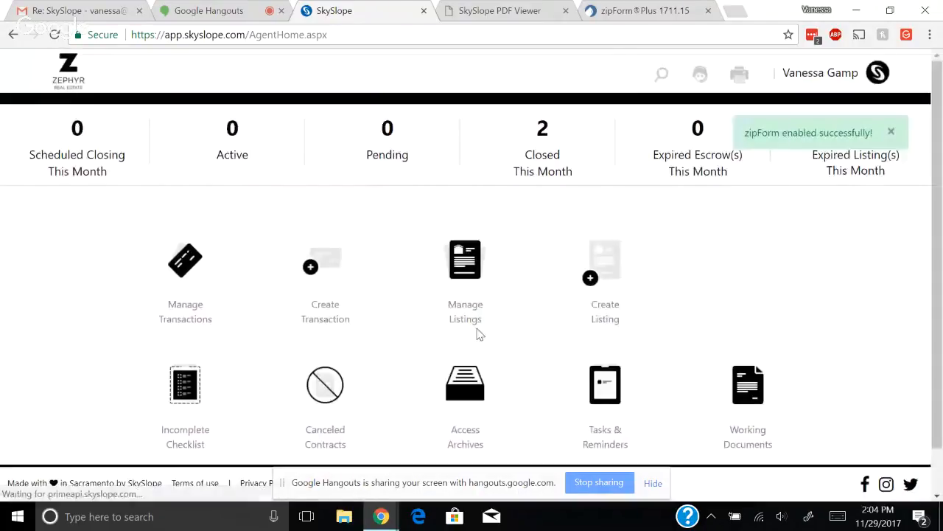
click(812, 190)
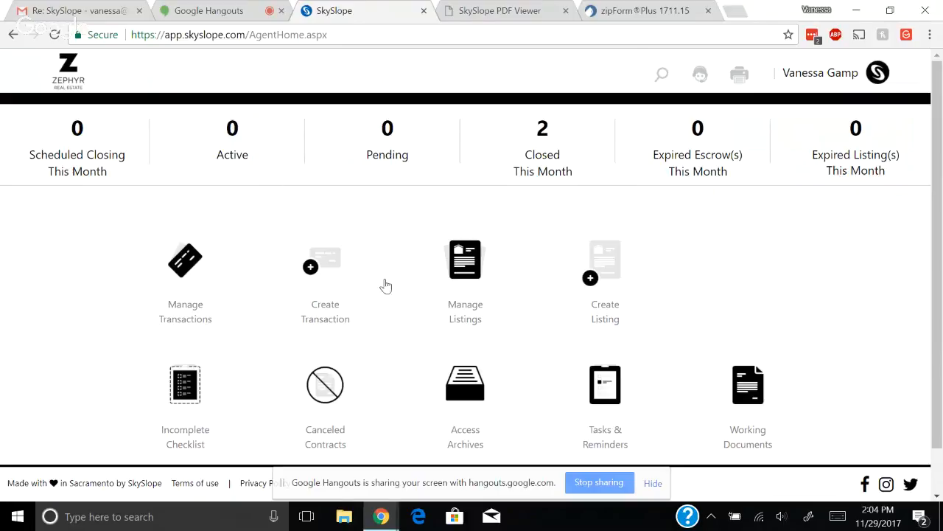
click(312, 273)
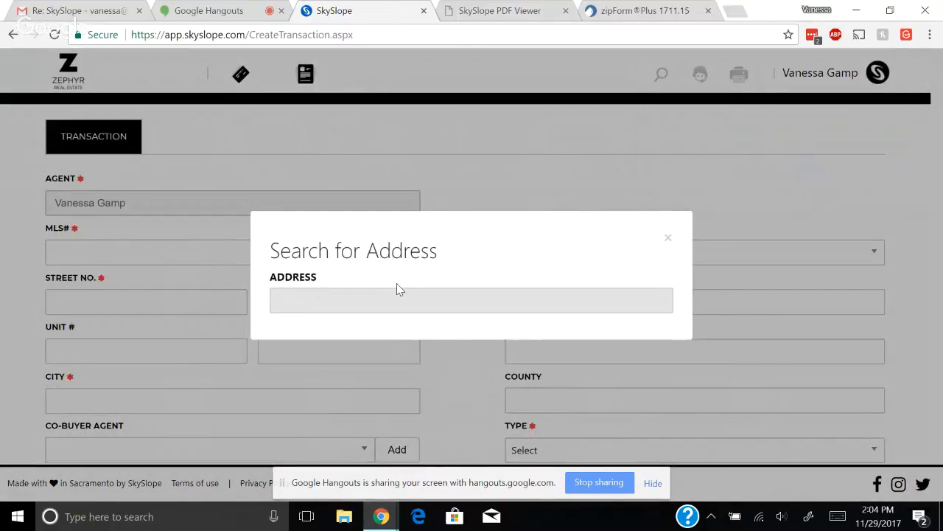
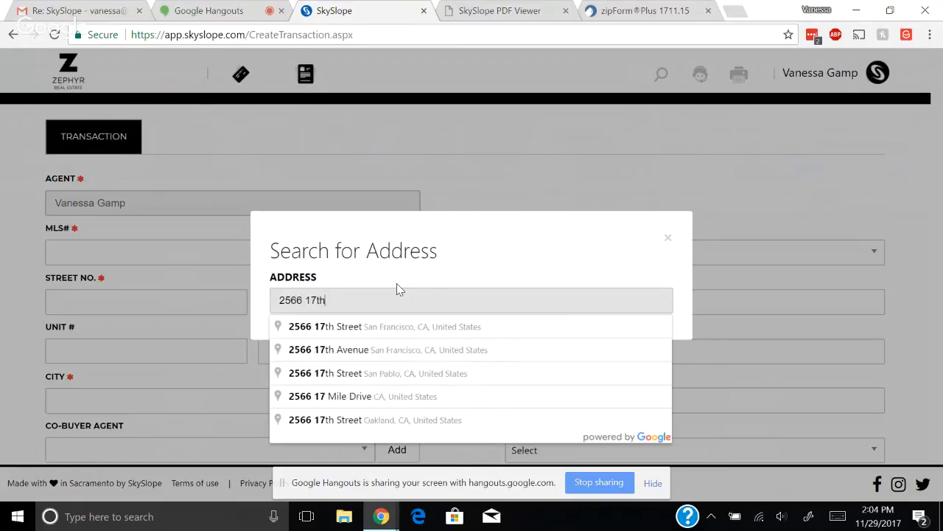
click(416, 356)
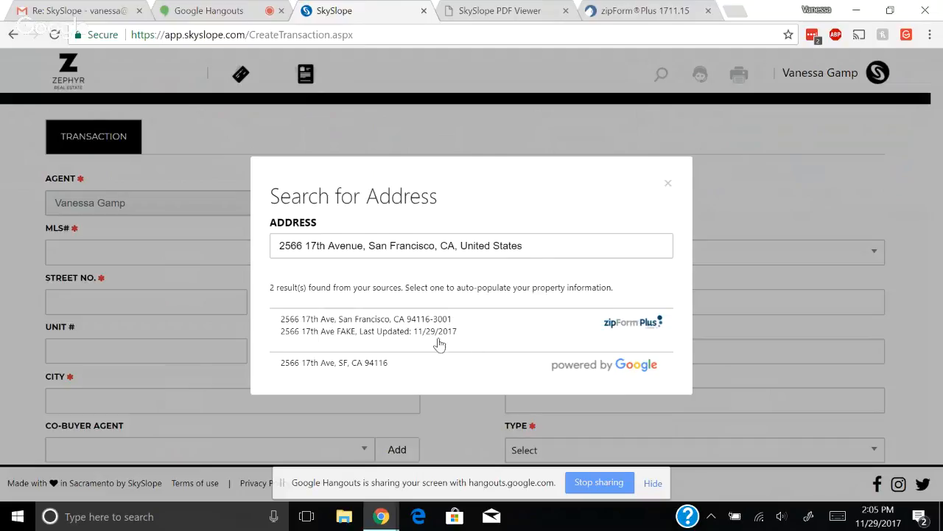
click(393, 337)
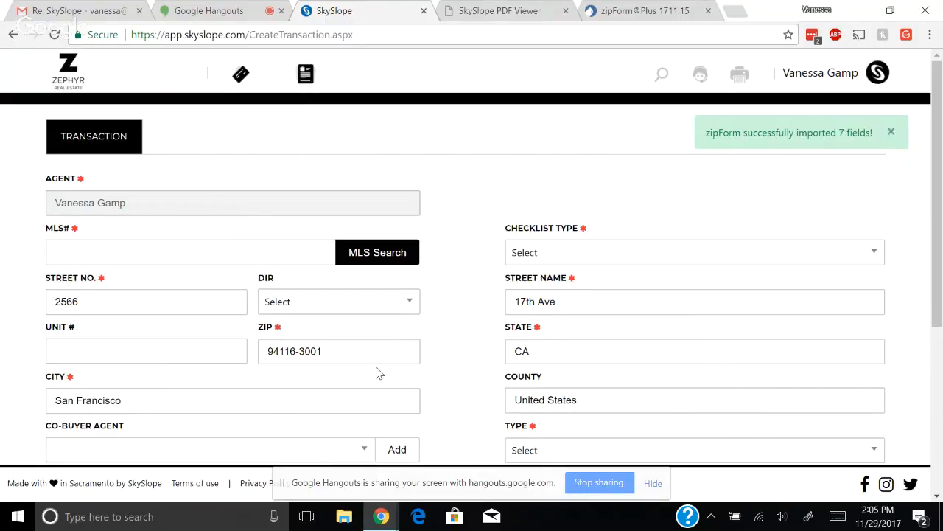
scroll(440, 358, down, 1)
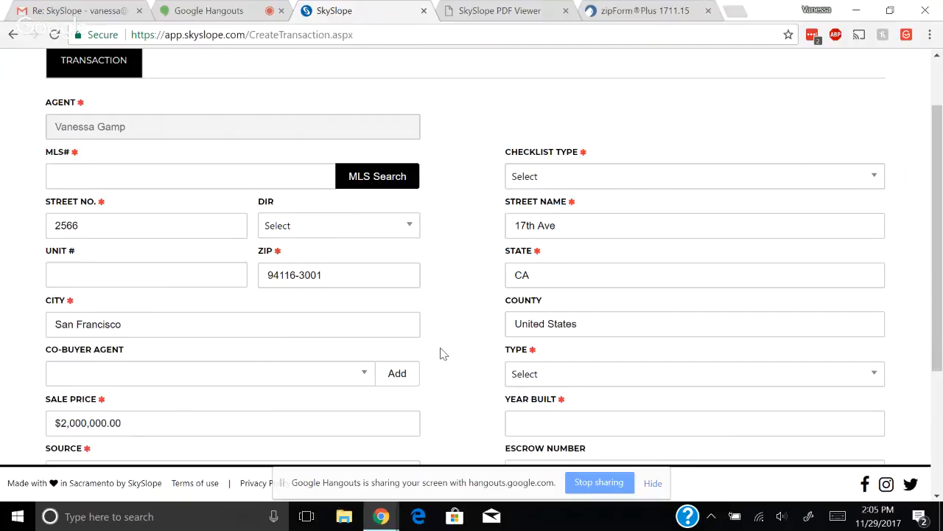
Enter MLS number 12345 and choose San Francisco SFR as the checklist type
click(126, 166)
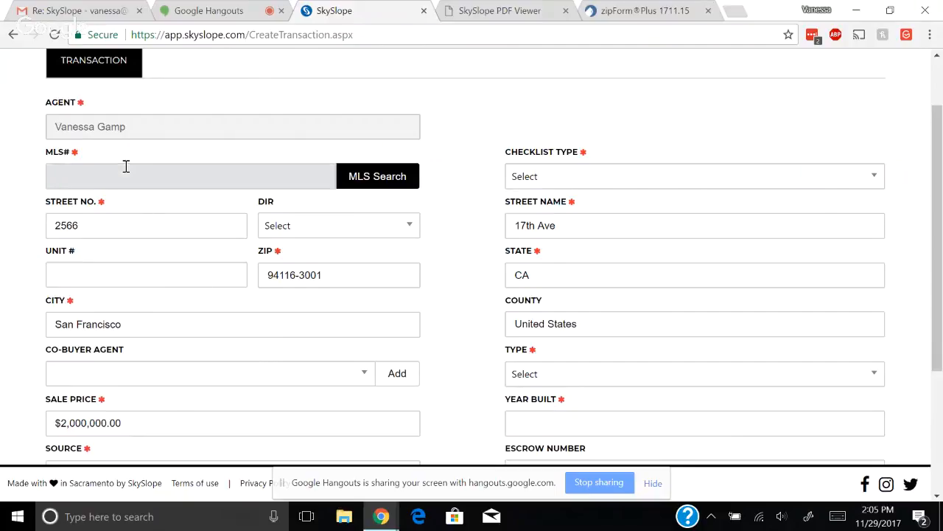
text(12345)
click(642, 180)
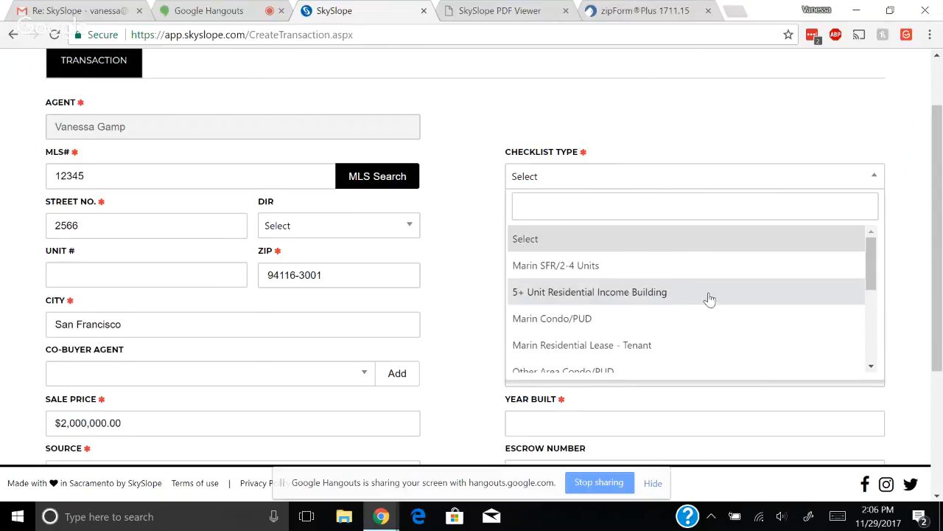
scroll(709, 287, down, 3)
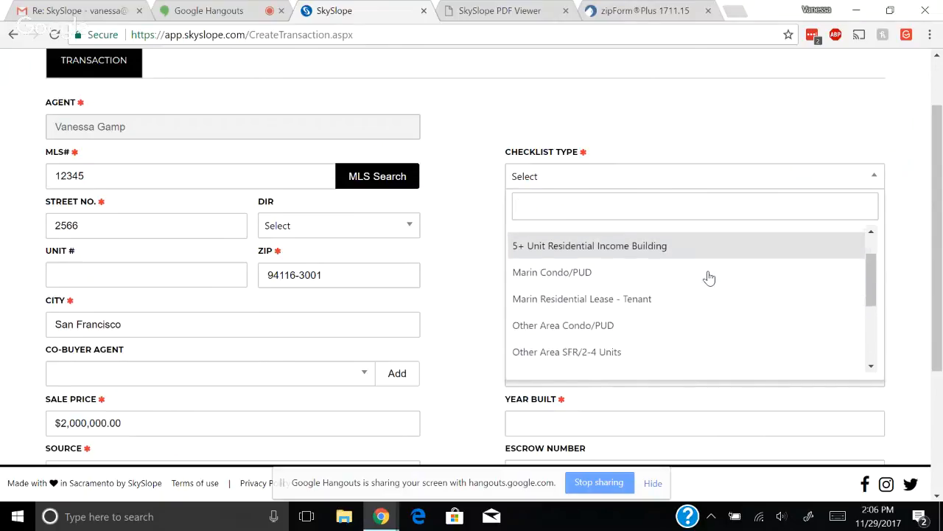
scroll(709, 275, down, 1)
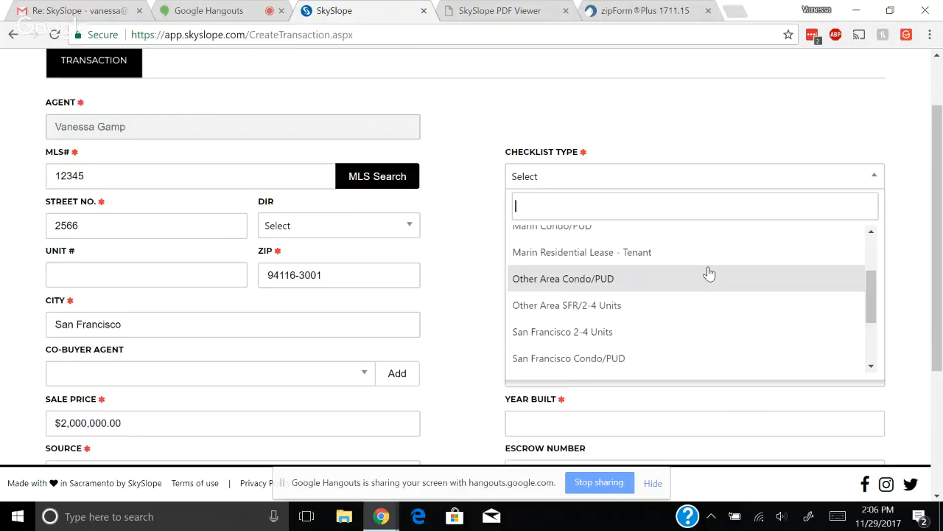
scroll(709, 273, down, 1)
scroll(709, 269, down, 2)
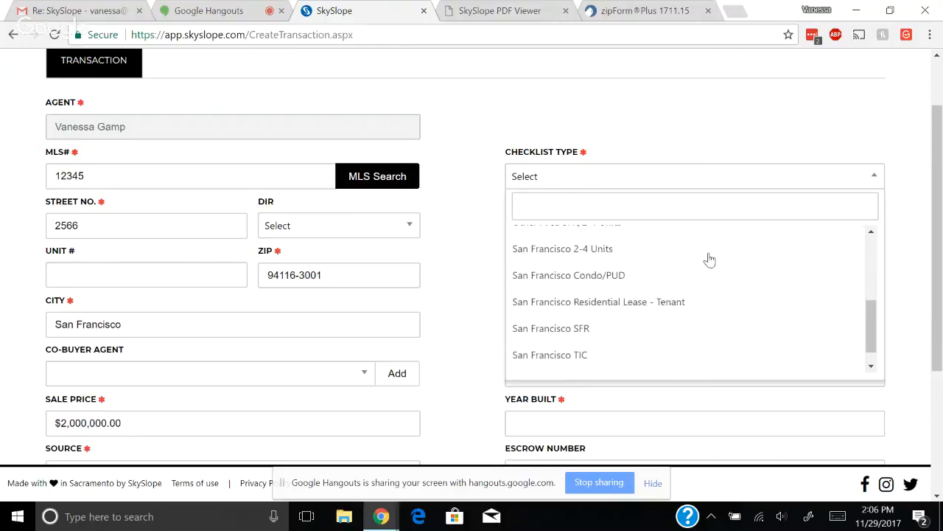
click(558, 323)
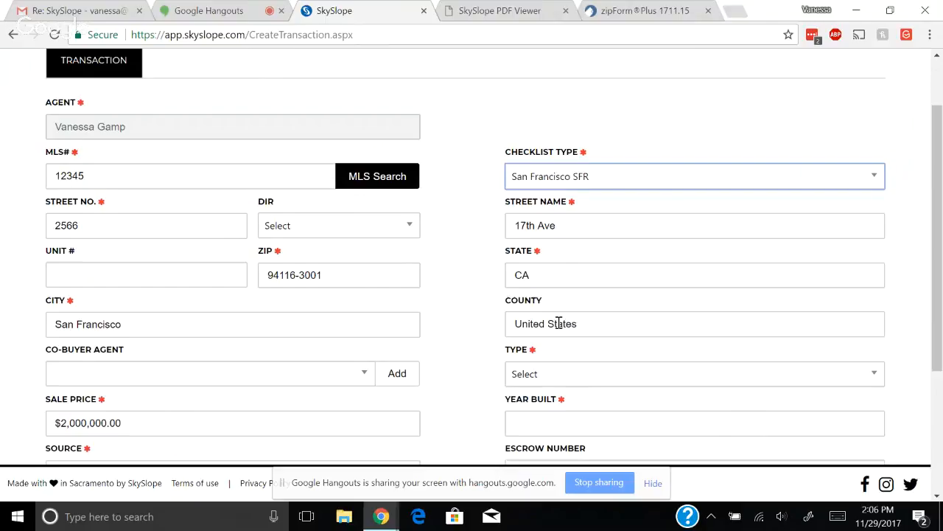
Set type Sale, year built 1929, source Personal Referral, and mark it not an office lead
click(485, 335)
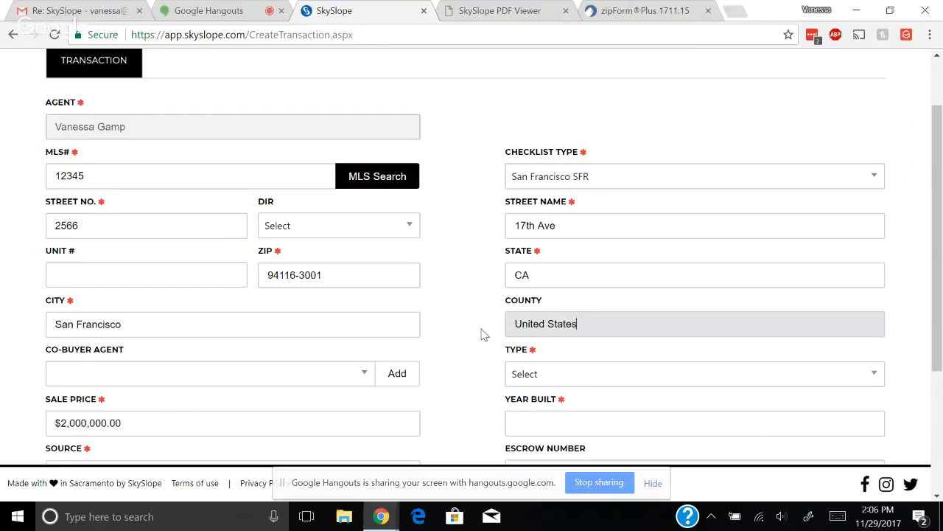
scroll(482, 334, down, 1)
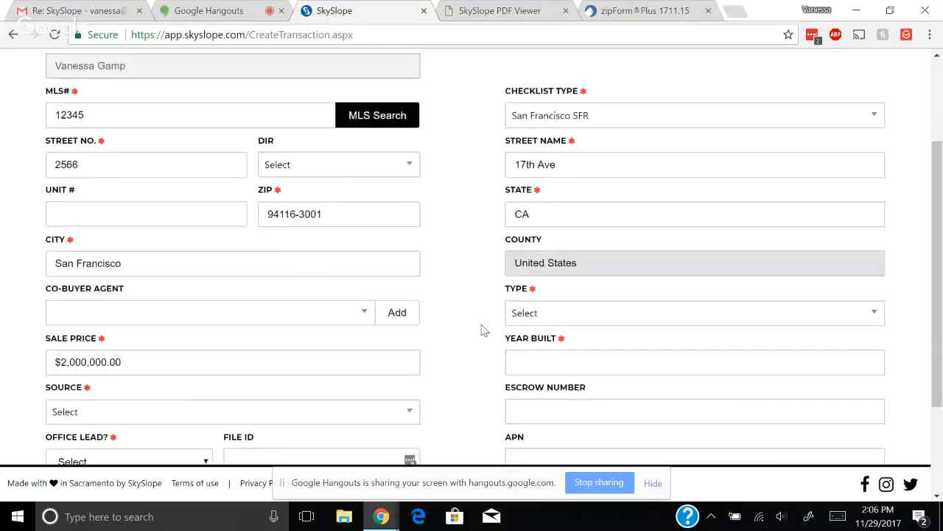
scroll(483, 322, down, 1)
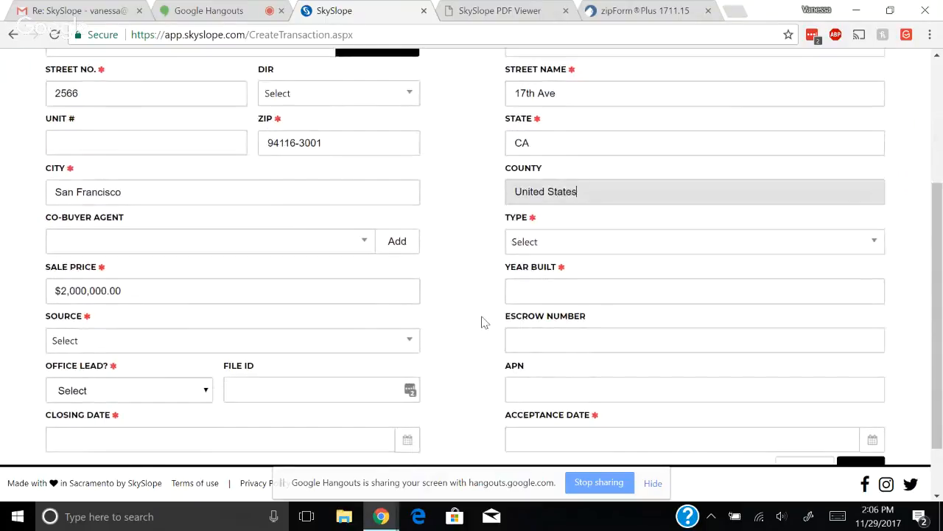
click(877, 243)
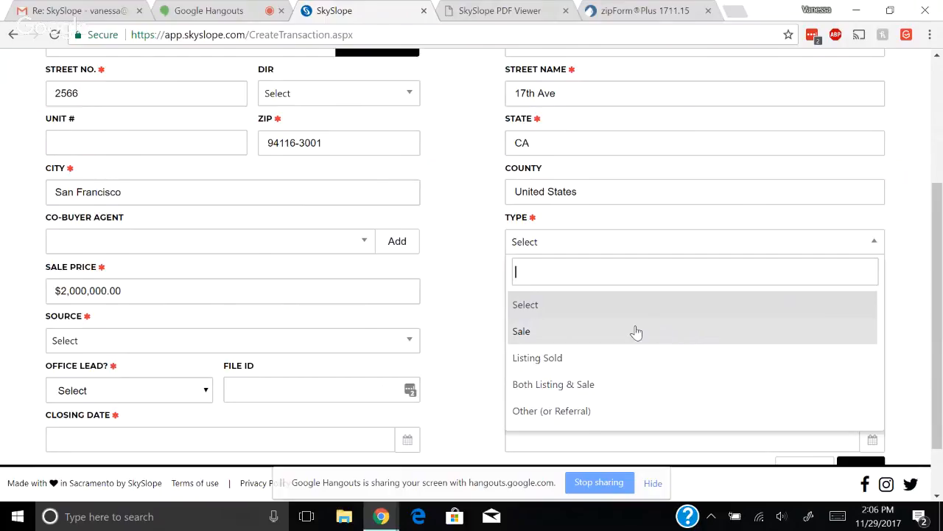
click(526, 333)
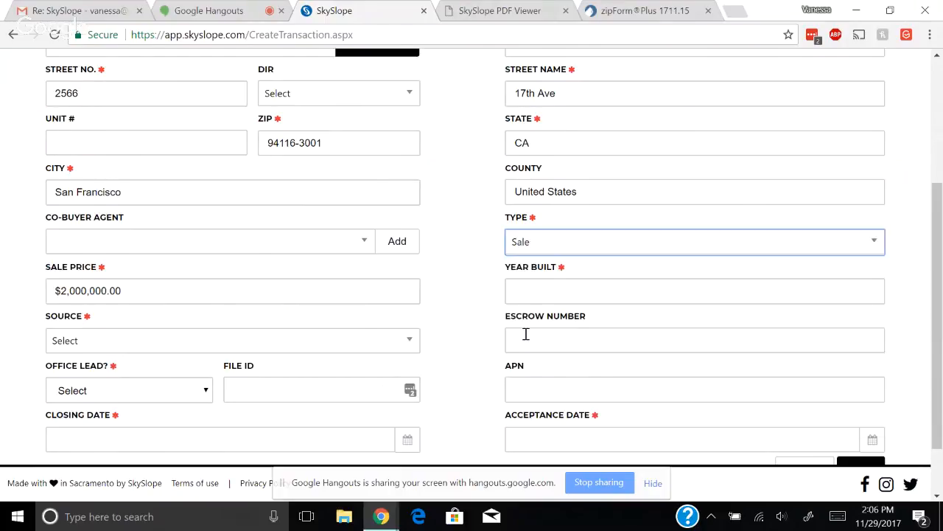
click(545, 289)
text(1929)
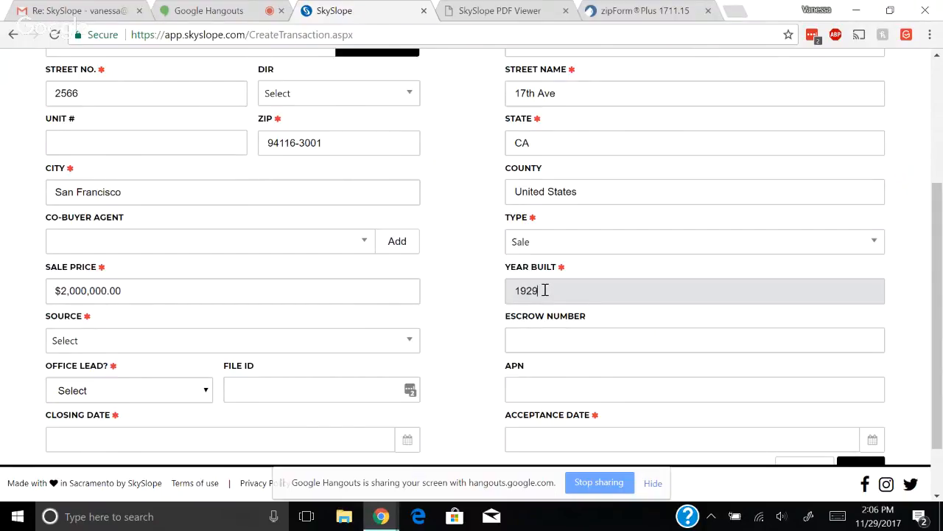
click(134, 341)
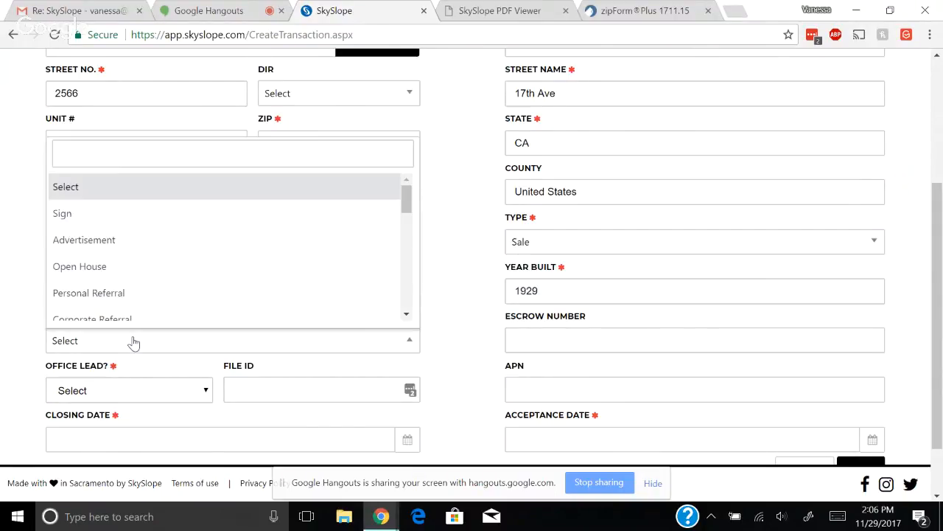
click(110, 302)
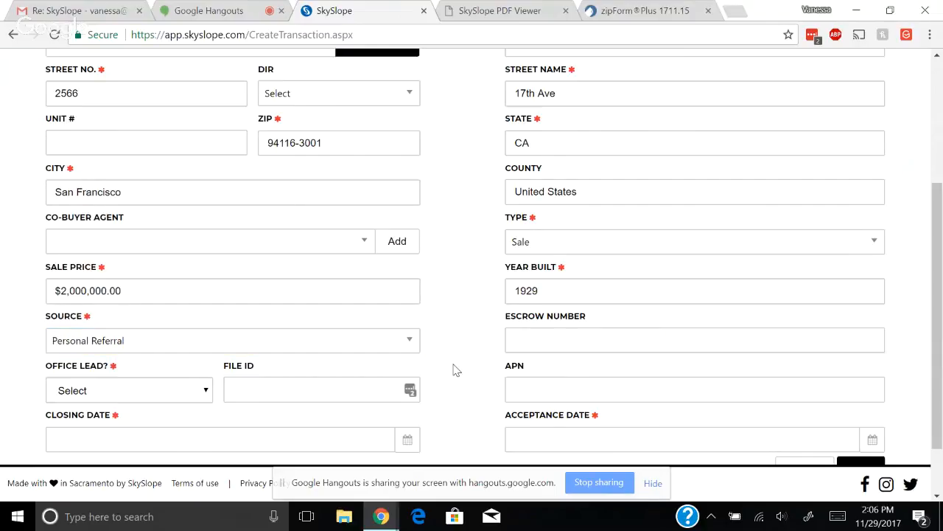
scroll(456, 364, down, 1)
click(206, 320)
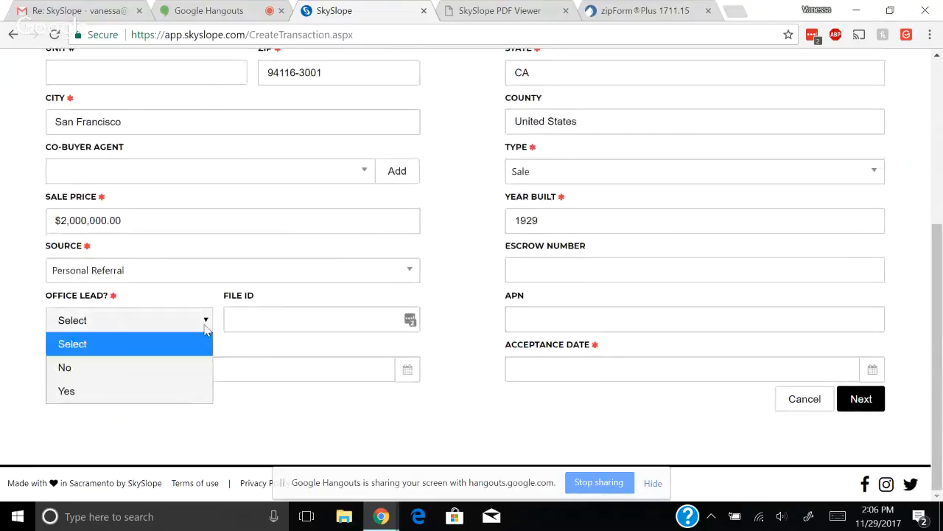
click(150, 371)
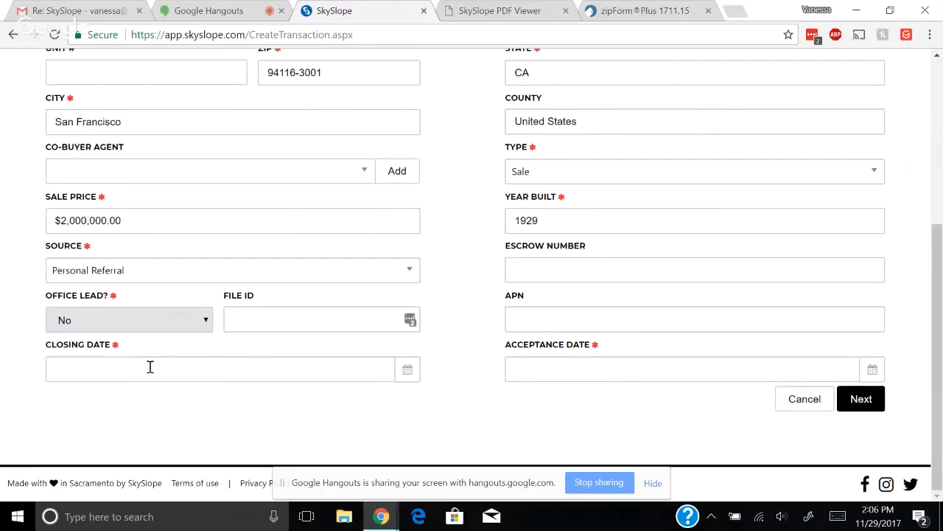
Set the closing date to 12/30/2017 and the acceptance date to 11/29/2017
click(408, 379)
drag(410, 386, 232, 194)
click(220, 169)
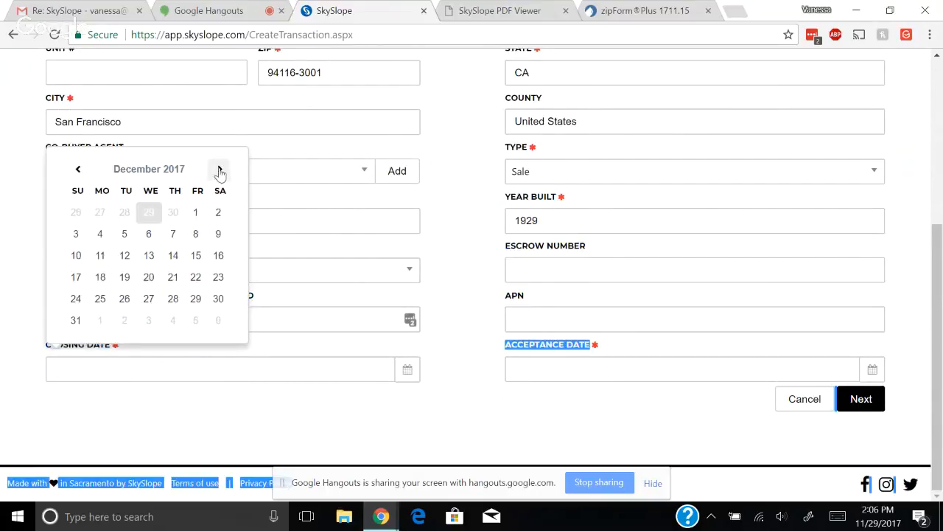
click(218, 306)
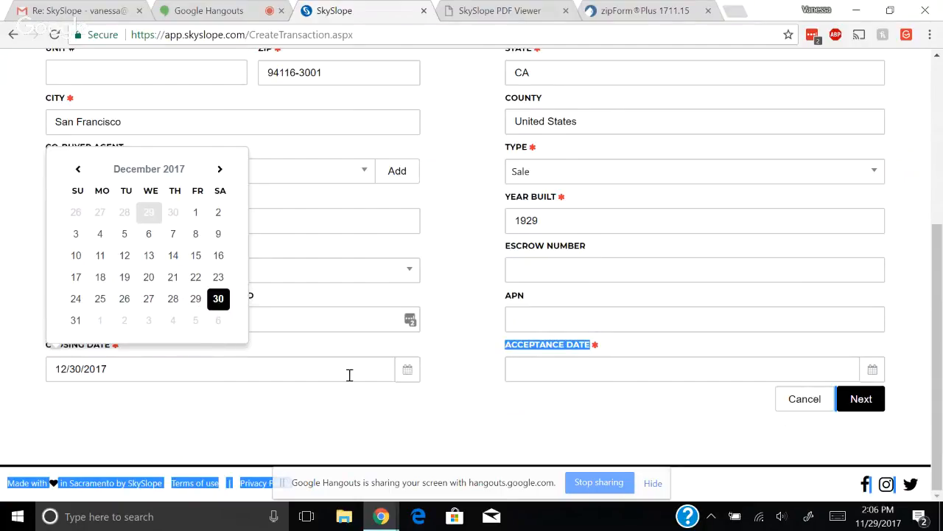
click(495, 437)
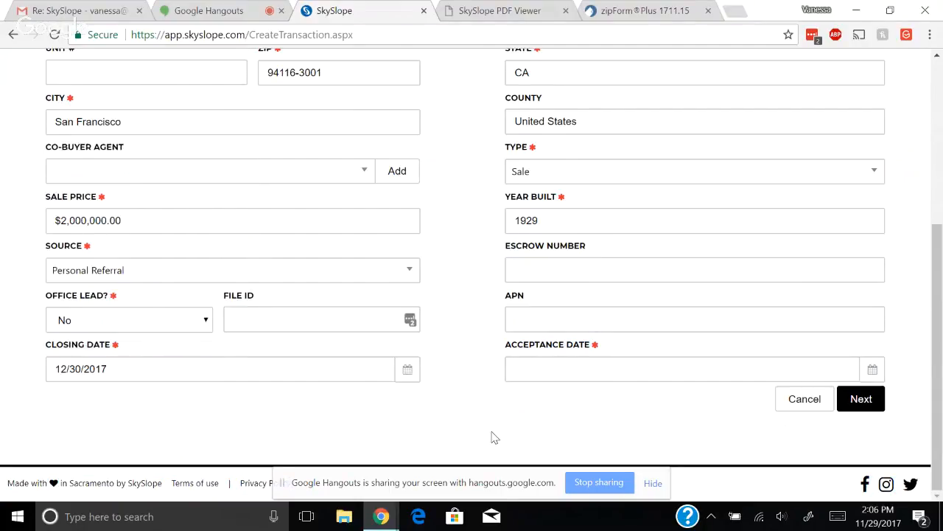
click(872, 369)
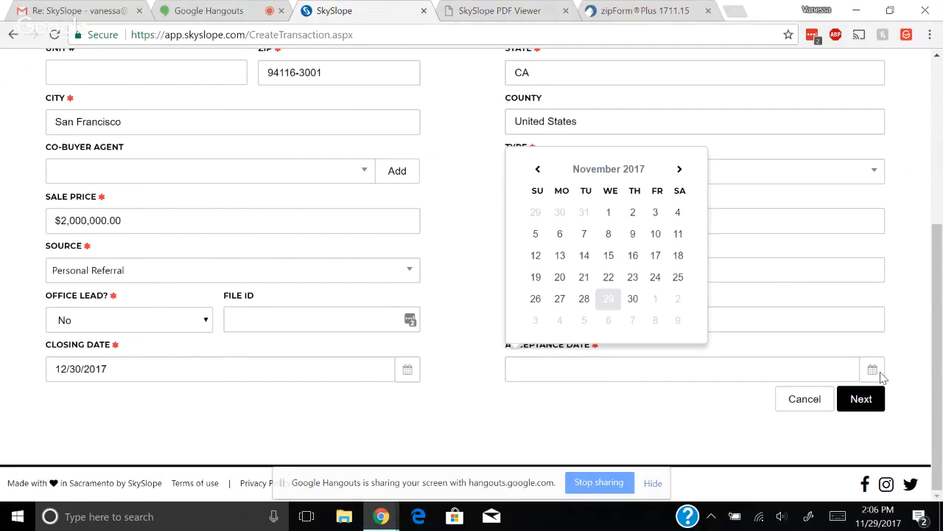
click(608, 299)
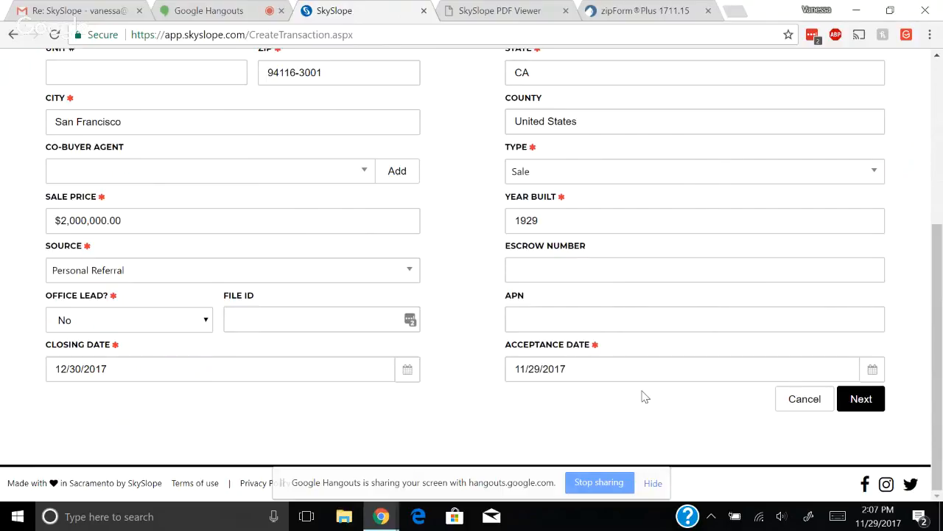
scroll(645, 396, up, 5)
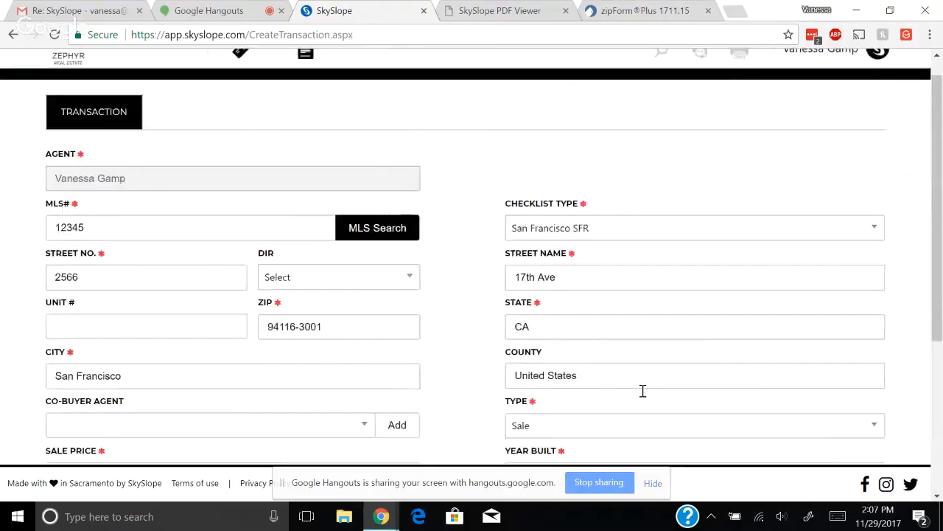
scroll(645, 380, down, 2)
scroll(646, 369, down, 2)
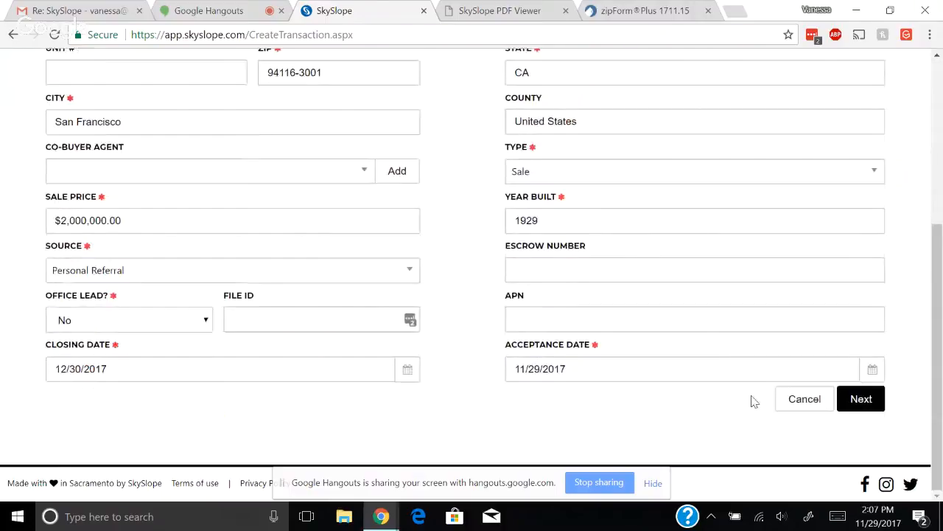
Save the transaction details and continue to the Contacts step
click(861, 399)
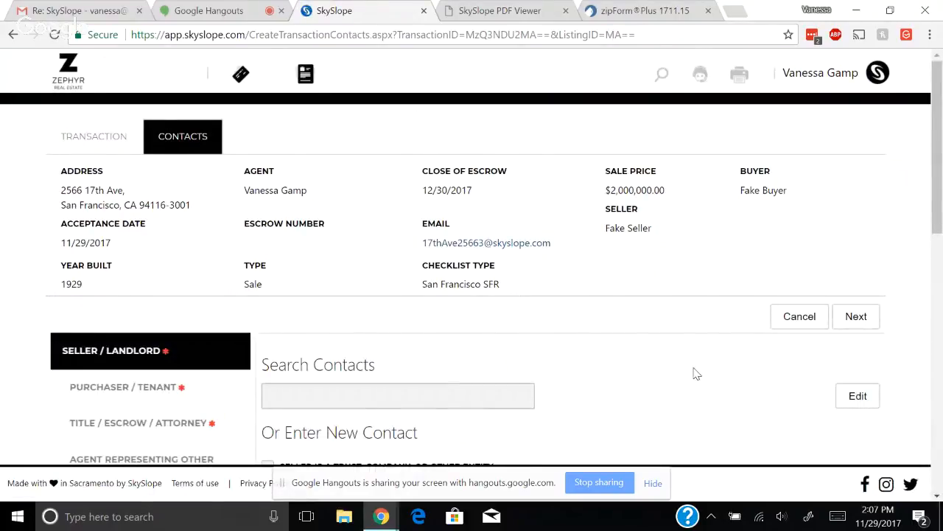
scroll(696, 374, down, 3)
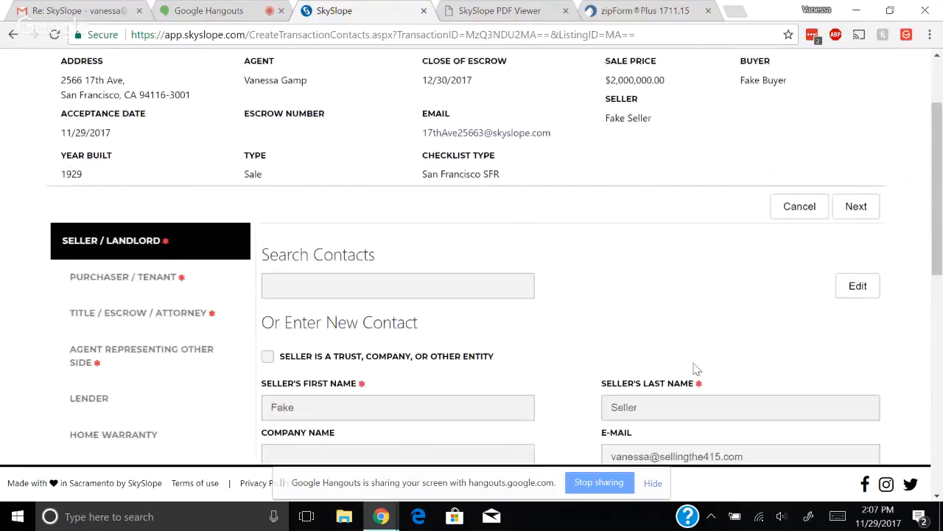
scroll(697, 369, down, 2)
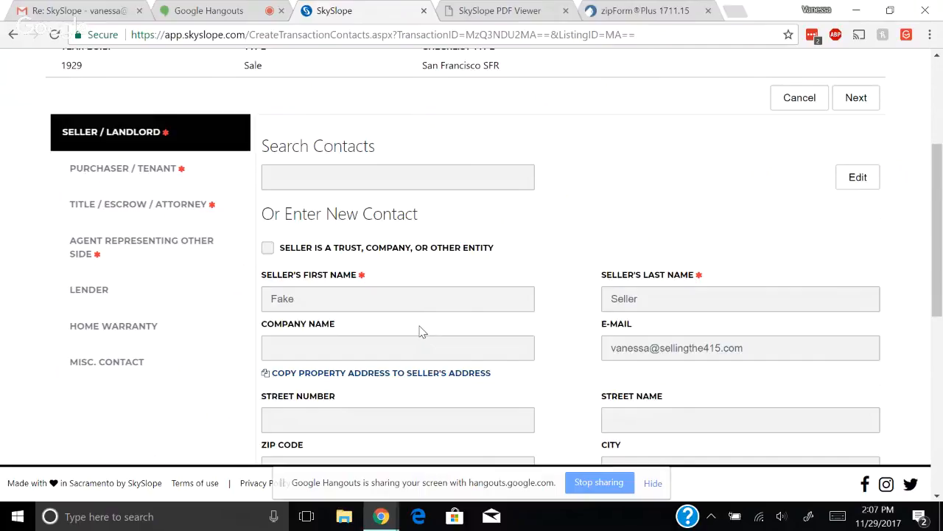
Edit the prefilled Seller / Landlord contact and save it unchanged
click(859, 178)
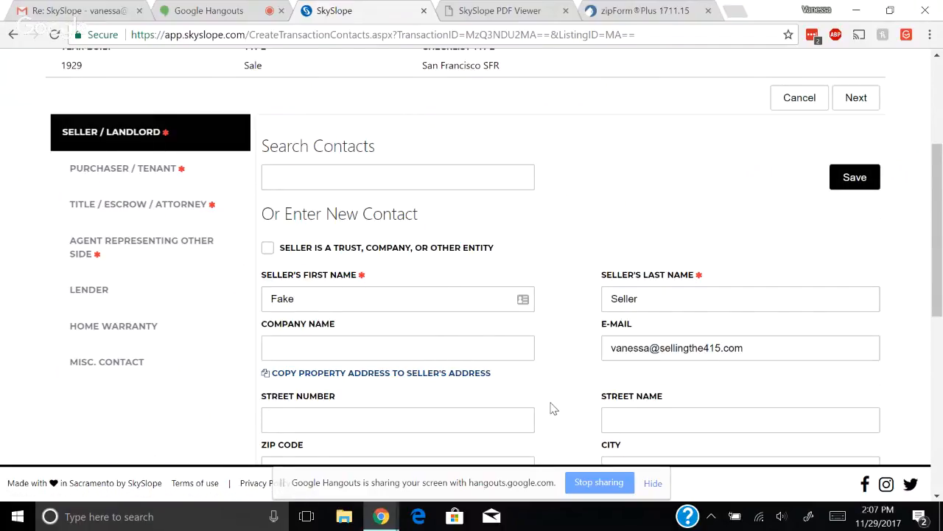
scroll(551, 402, down, 3)
scroll(551, 401, down, 1)
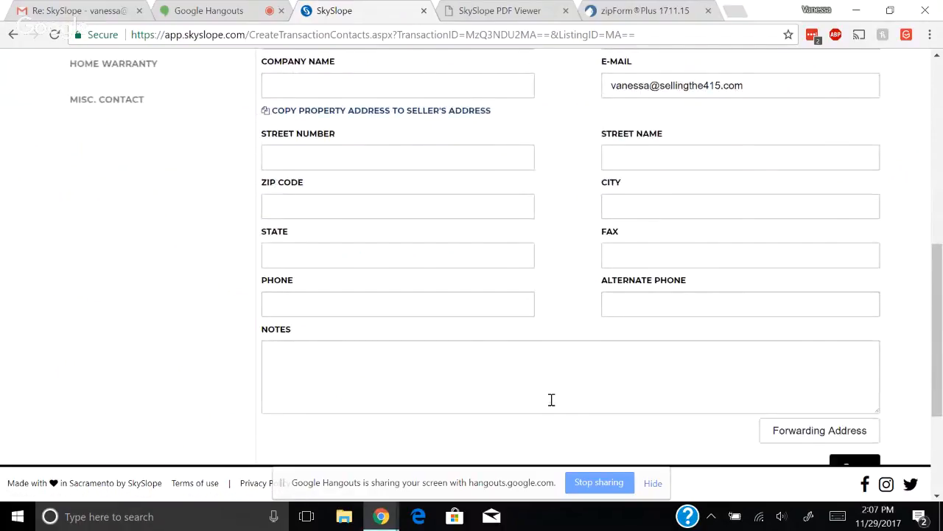
scroll(551, 400, down, 2)
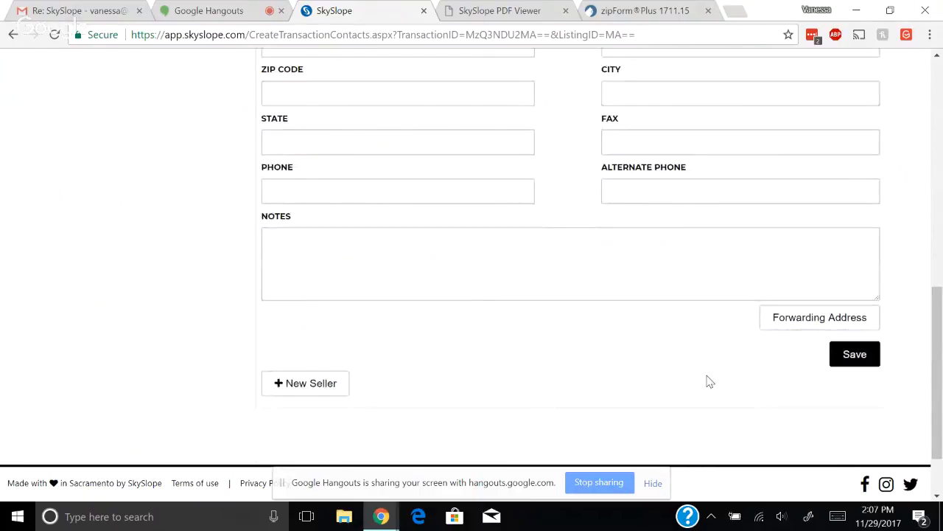
click(864, 355)
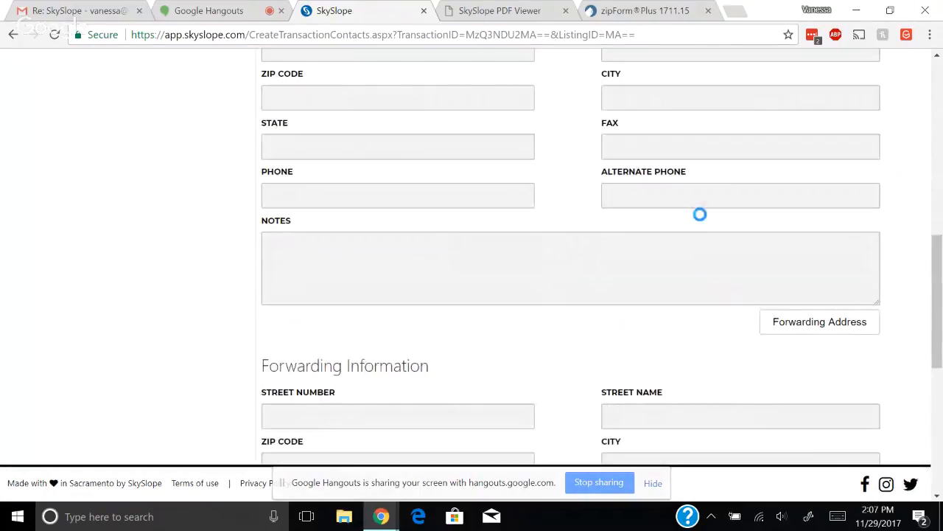
scroll(701, 219, up, 5)
scroll(701, 219, up, 5)
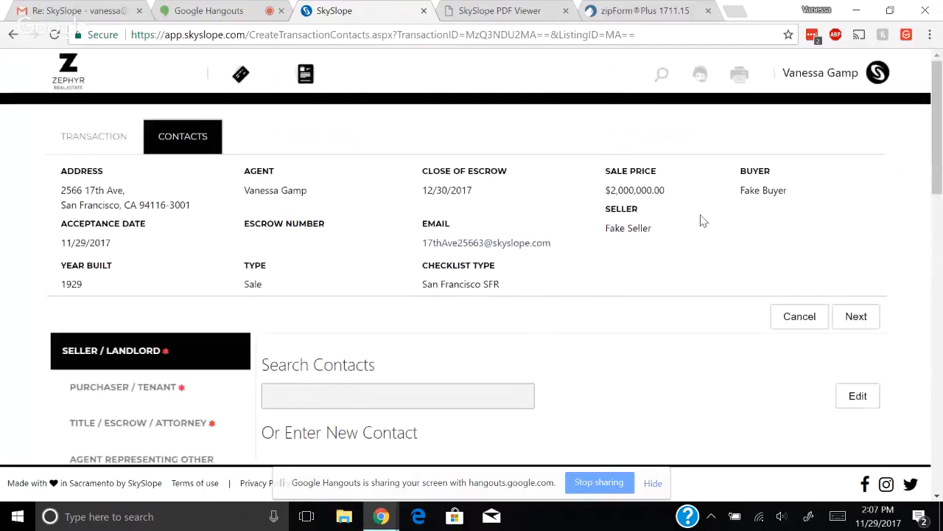
Open the Purchaser / Tenant contact, add the buyer's phone number, and save it
click(855, 319)
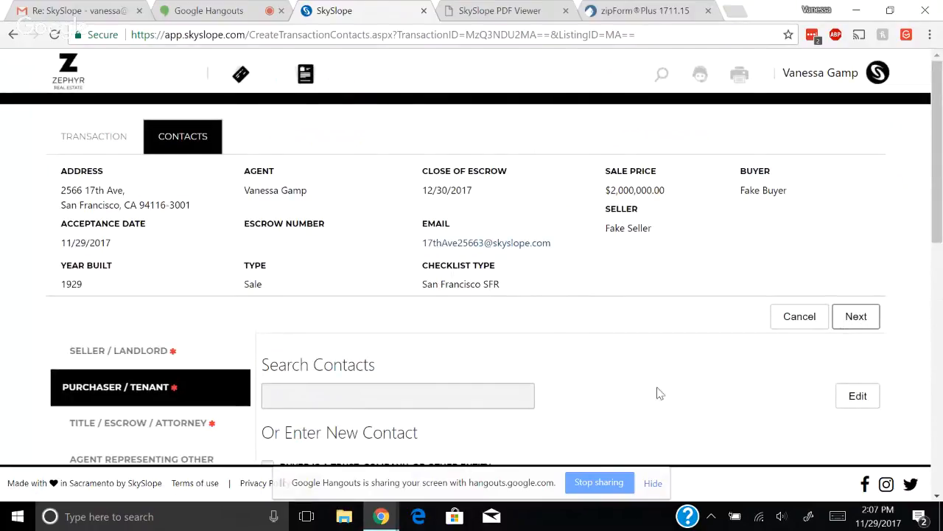
scroll(659, 394, down, 3)
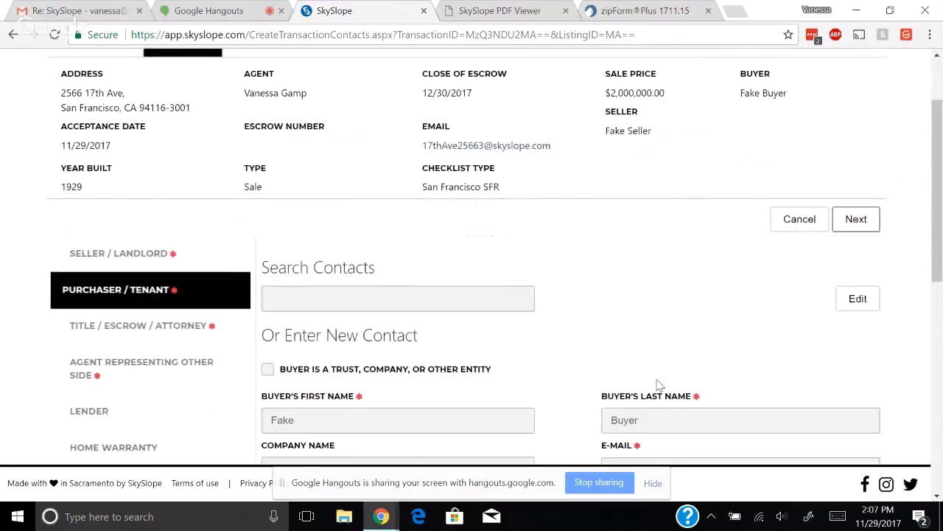
scroll(660, 377, down, 3)
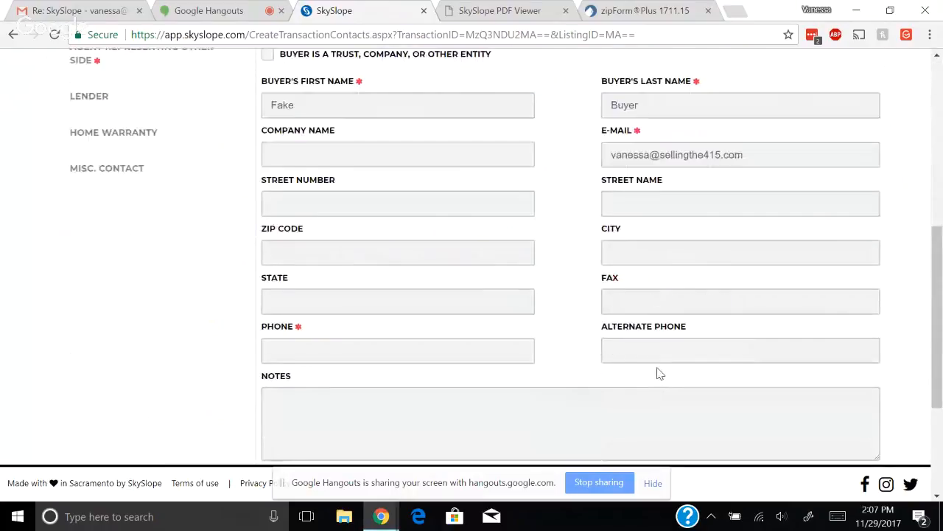
scroll(660, 374, up, 1)
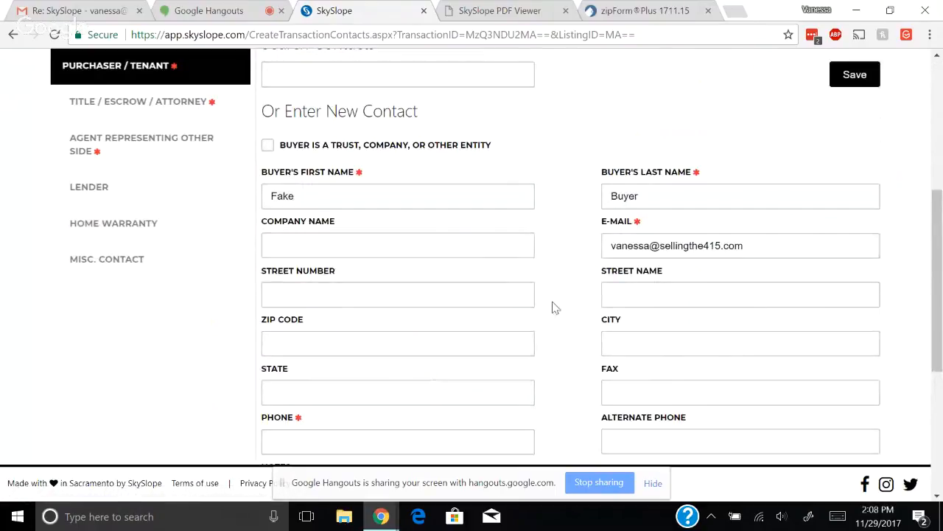
scroll(535, 345, down, 1)
click(288, 381)
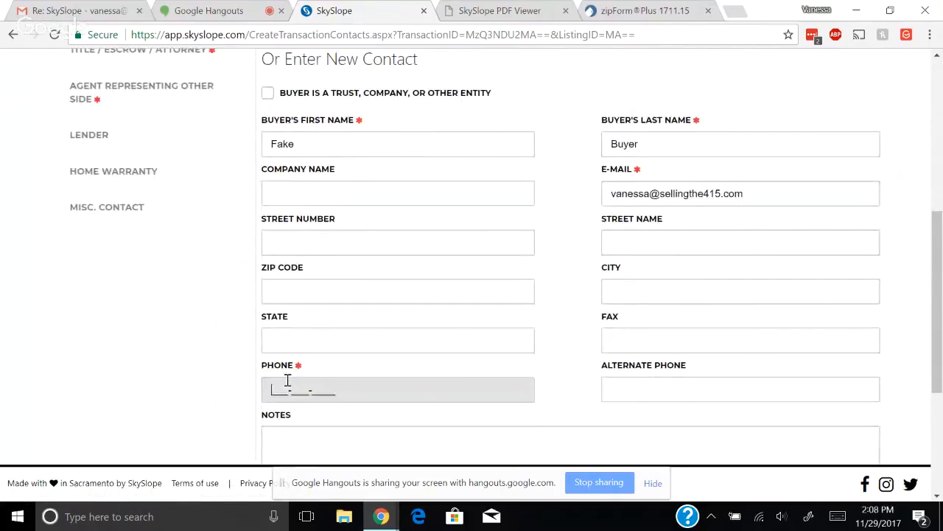
text(415-111-1111)
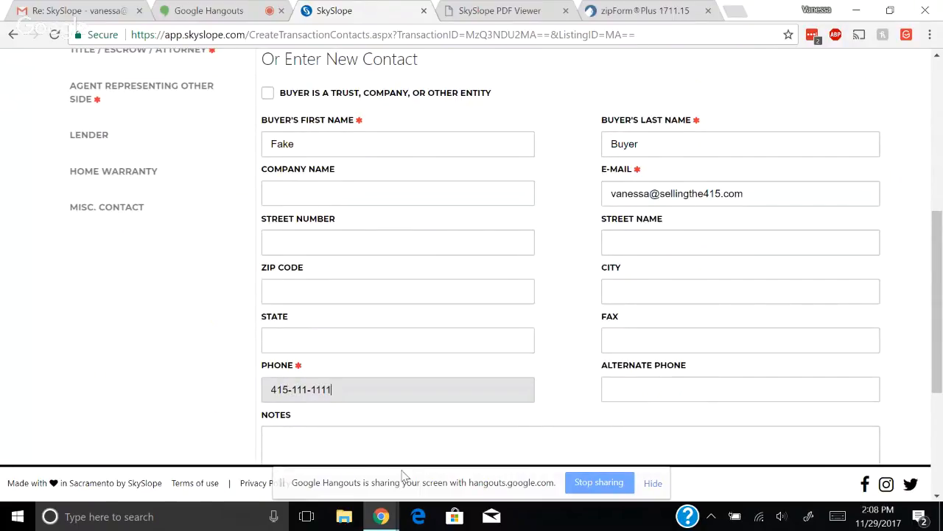
scroll(404, 470, down, 2)
click(872, 407)
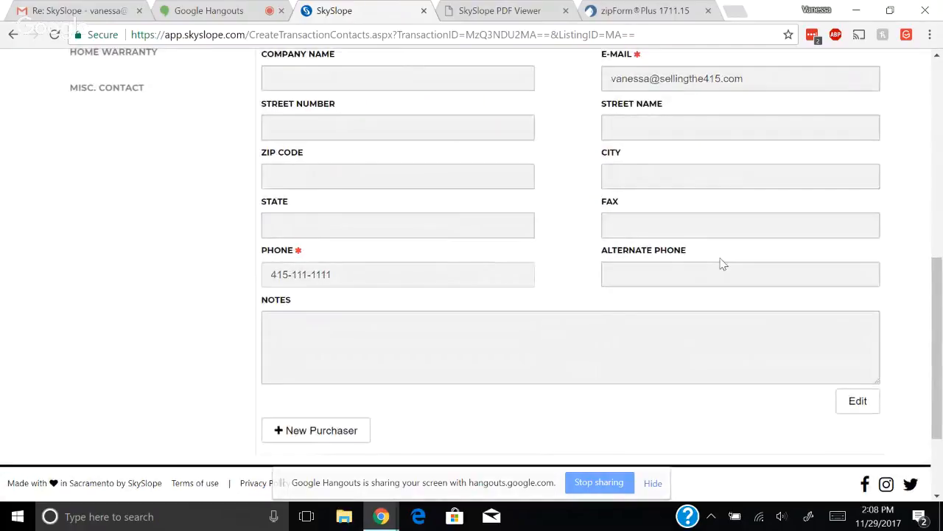
scroll(719, 258, up, 4)
scroll(719, 257, up, 2)
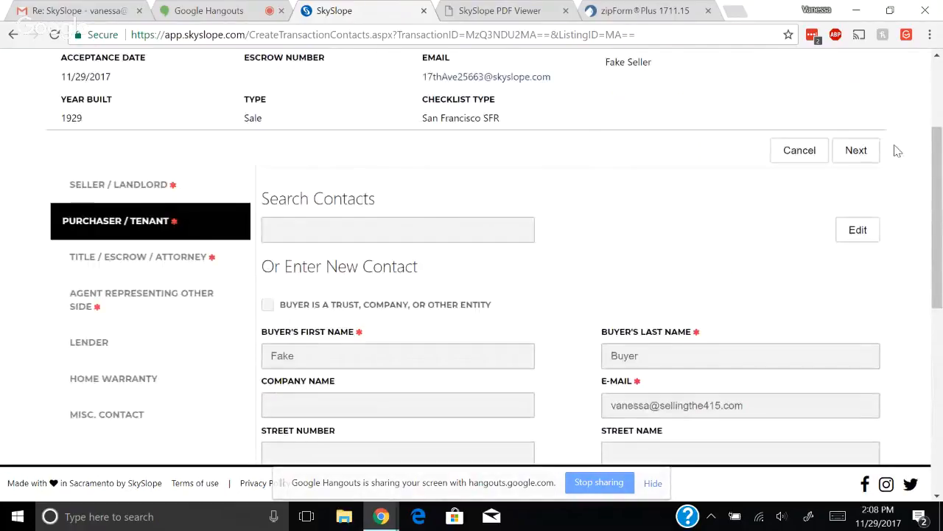
Enter the closing officer's first name and a phone number on the Title / Escrow contact
click(853, 150)
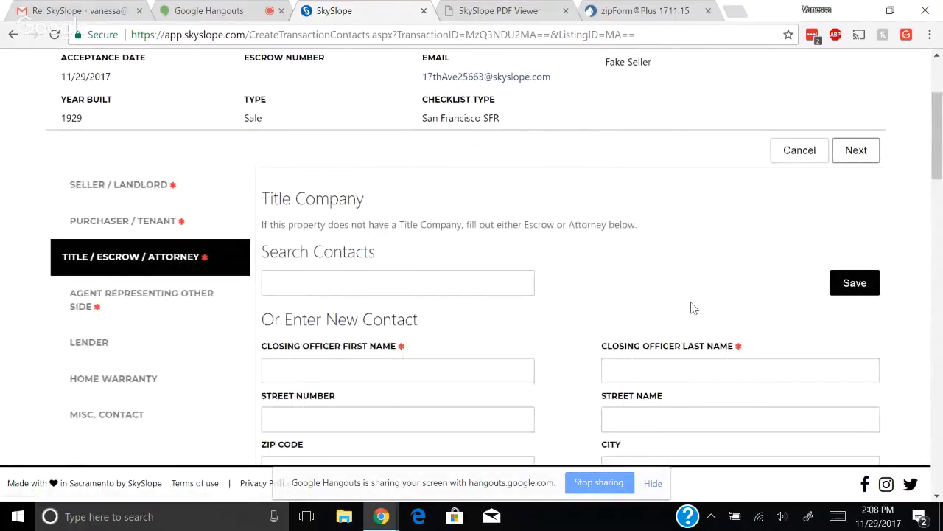
click(443, 380)
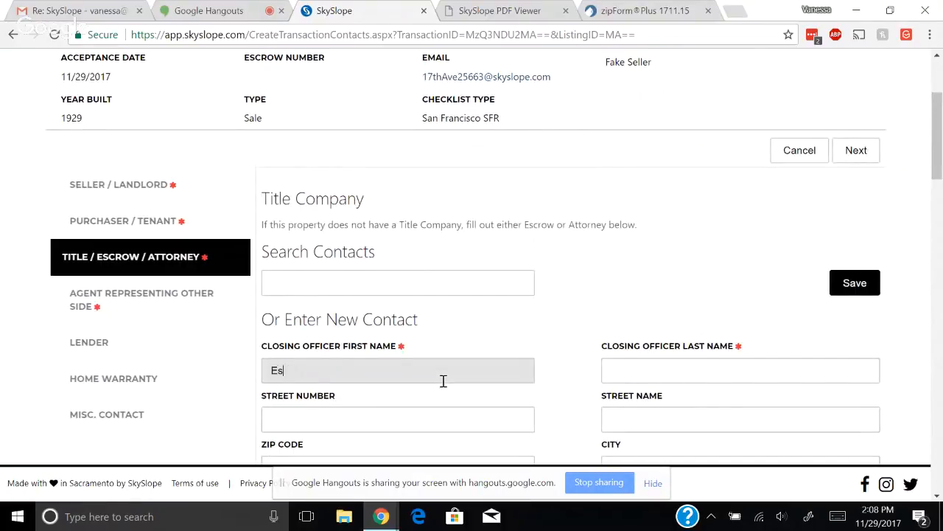
text(Escrow)
key(Tab)
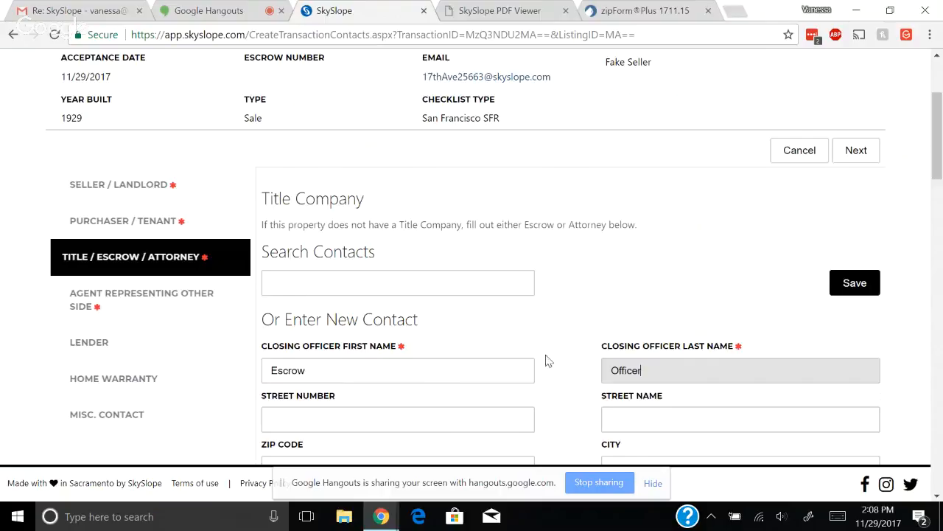
click(855, 283)
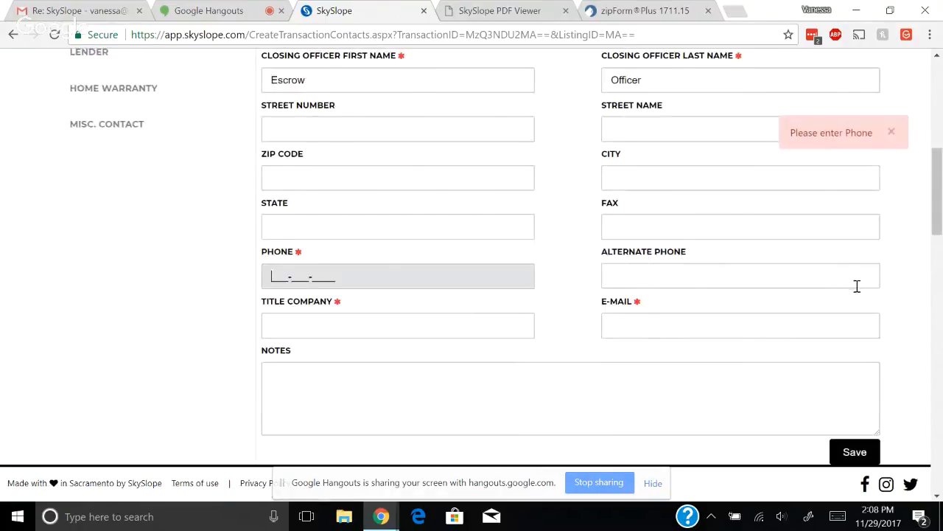
text(415-111-1111)
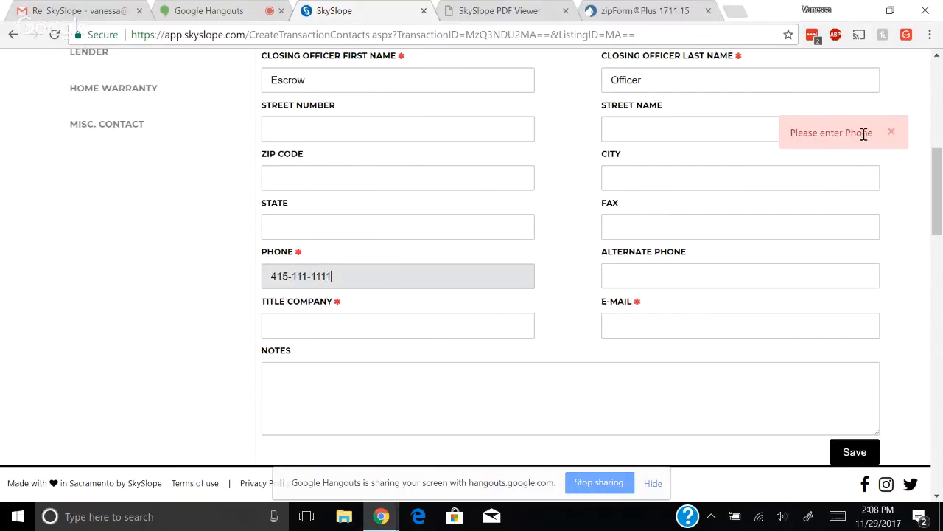
click(892, 134)
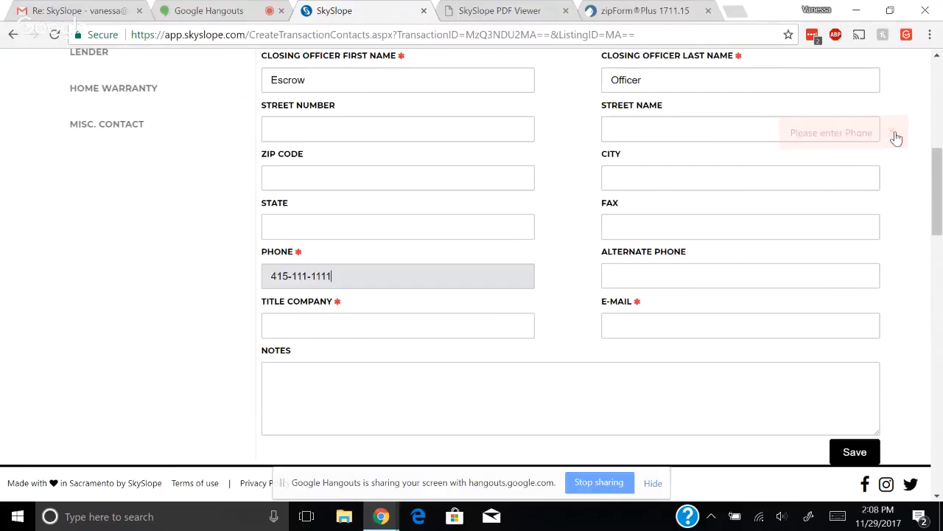
Set the title company to fidelity and begin entering the escrow contact's e-mail address
click(339, 336)
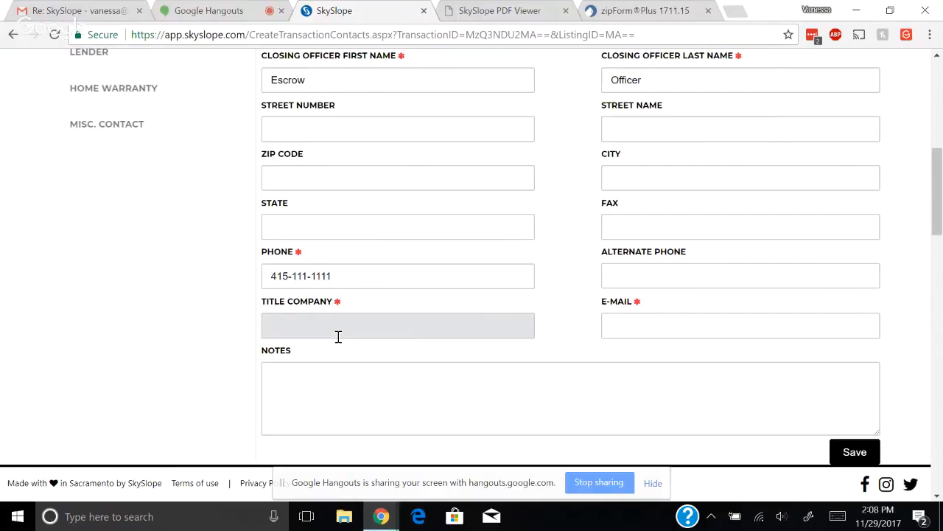
text(fidelity)
key(Tab)
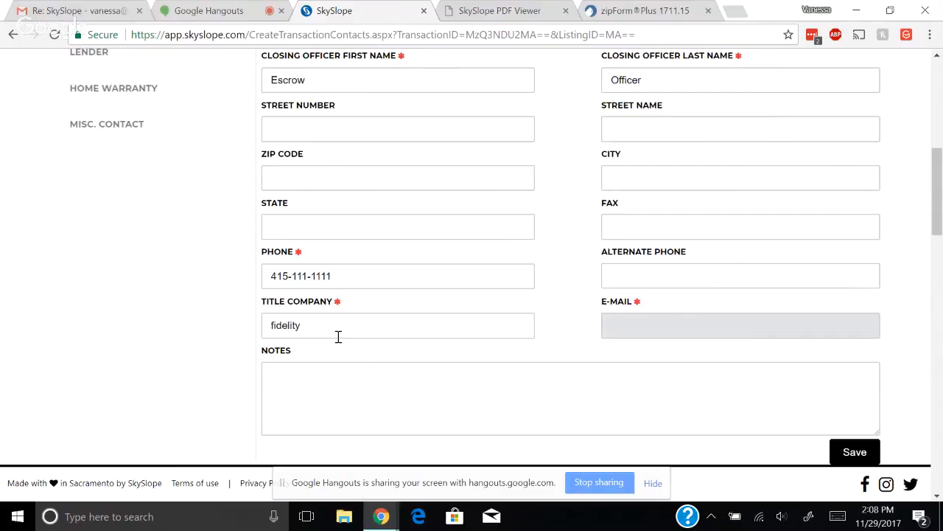
text(fake@)
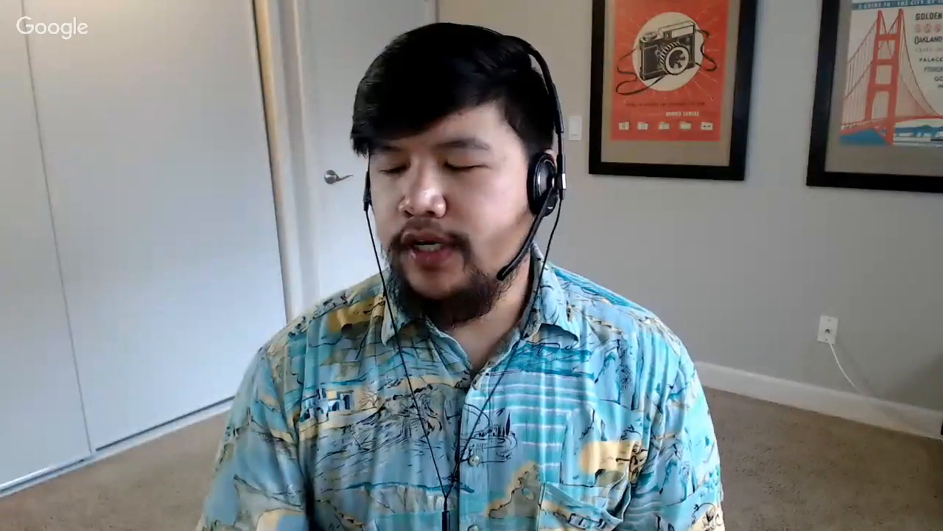
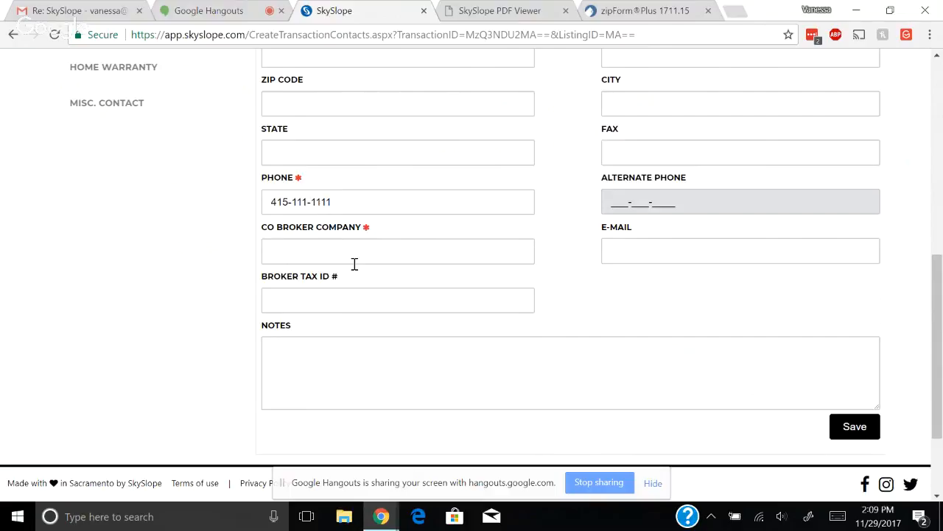
Enter Zephyr as the co-broker company, save the agent contact, and submit the contacts
click(354, 264)
text(Zephyr)
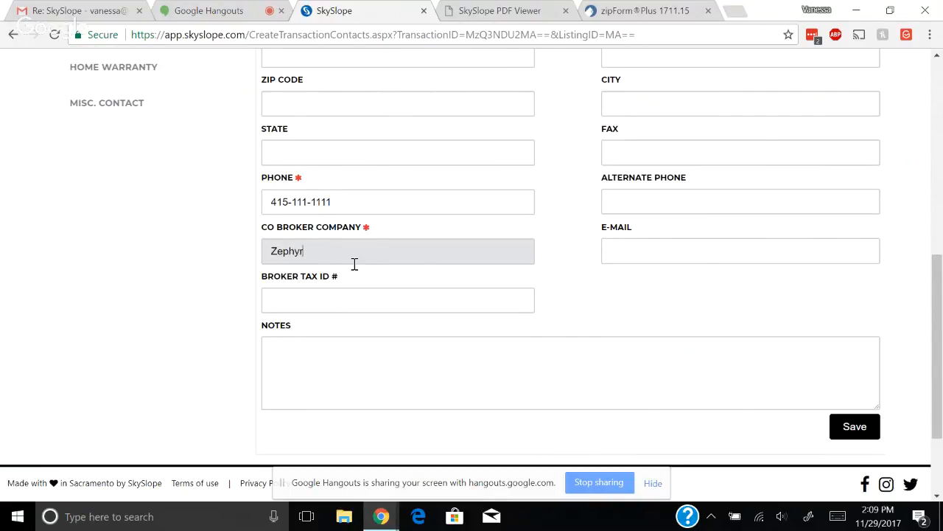
click(866, 433)
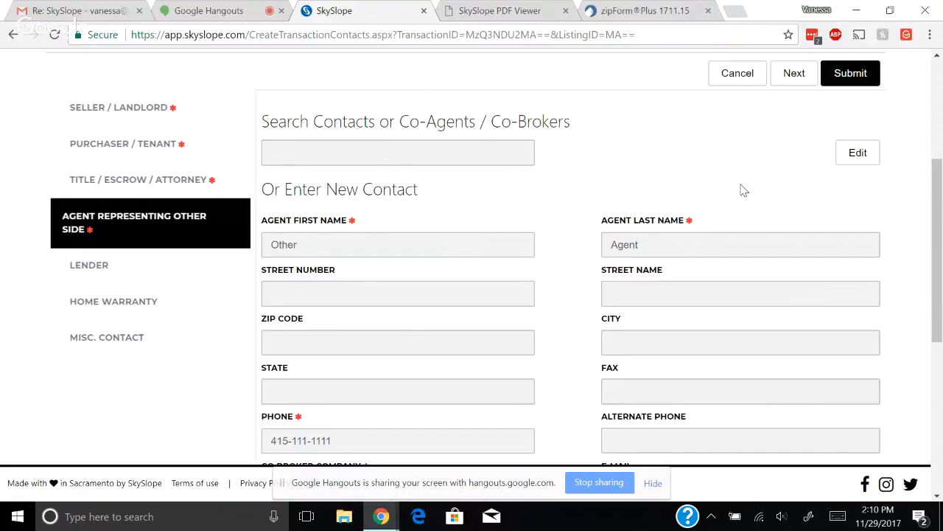
scroll(744, 190, up, 1)
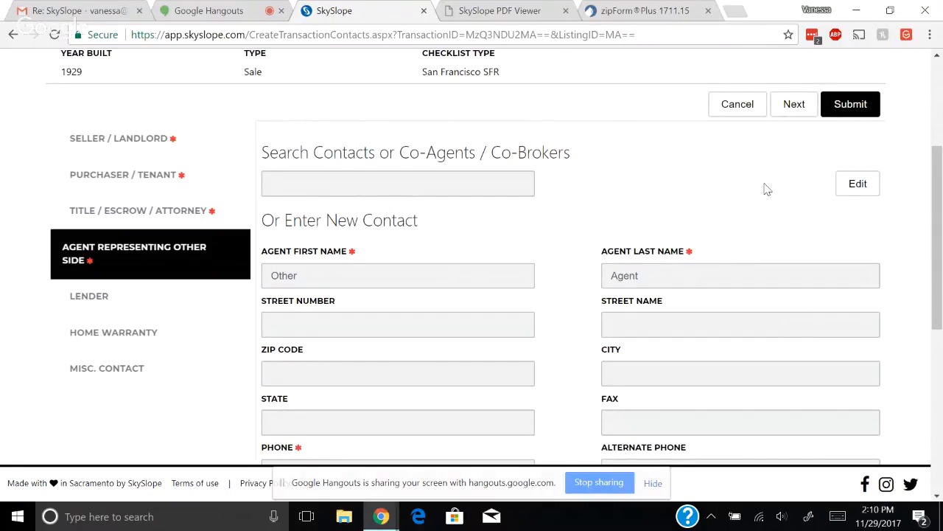
click(859, 116)
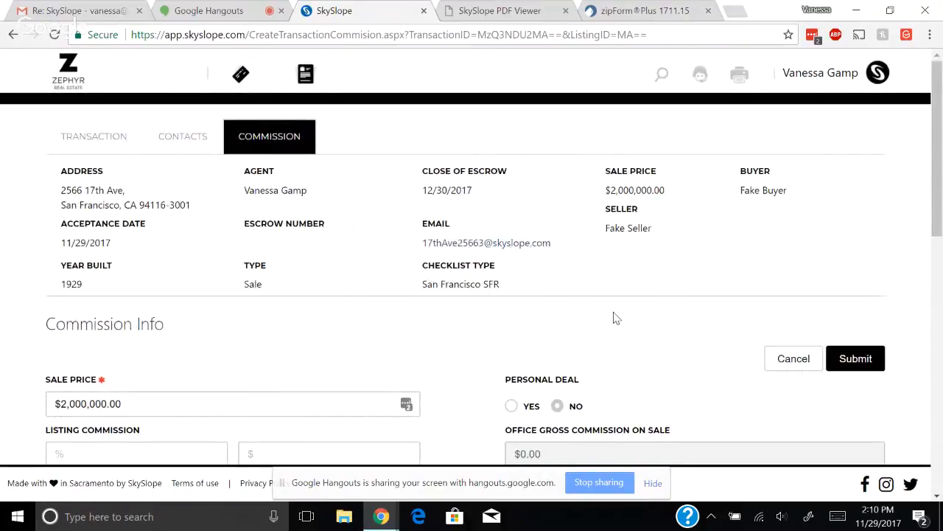
Enter a 2.5 sale commission so the office gross commission shows $50,000.00
scroll(616, 318, down, 3)
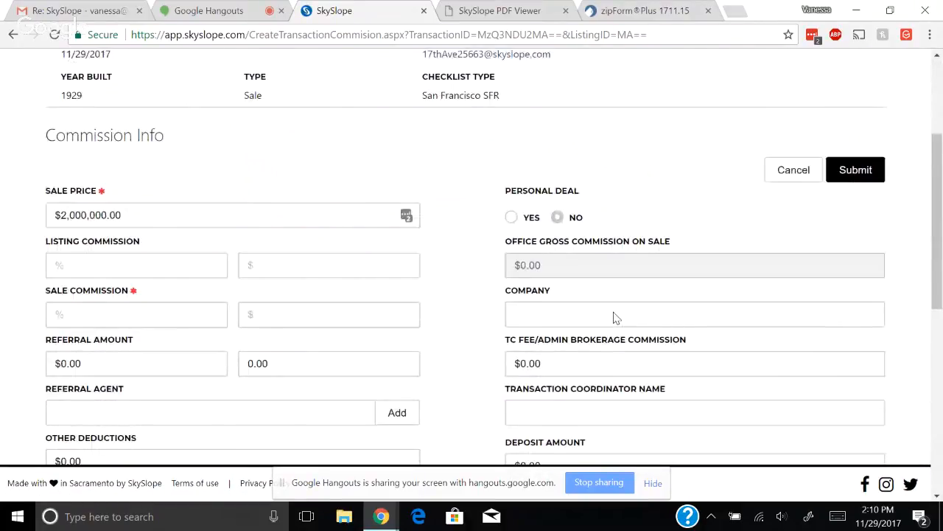
click(81, 313)
text(2.)
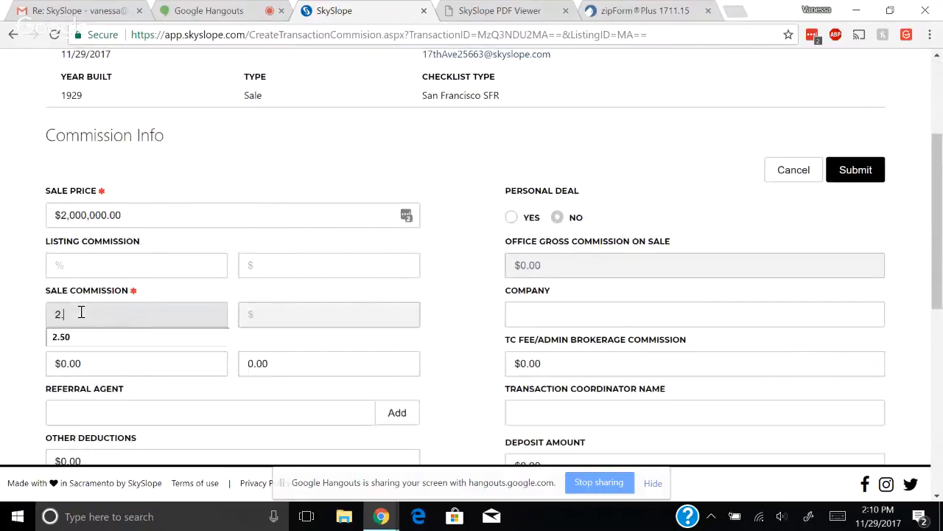
text(5)
click(463, 348)
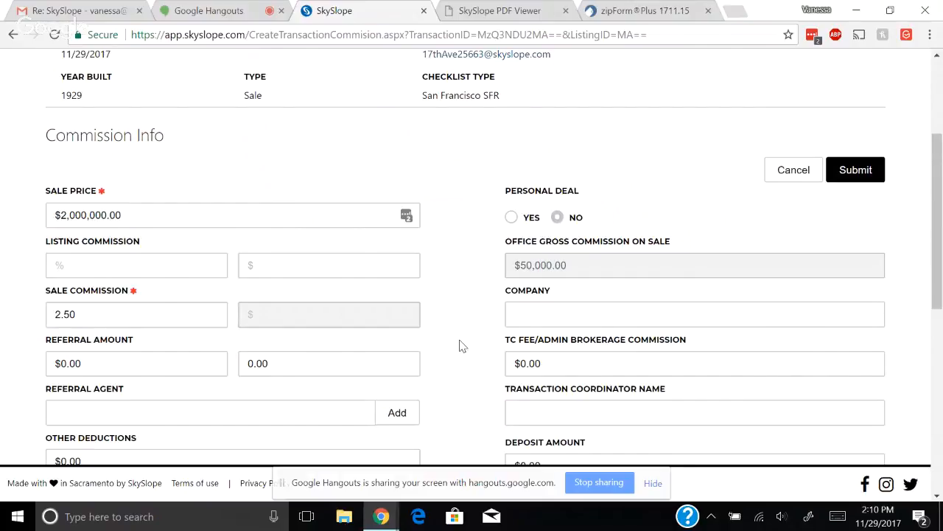
scroll(462, 346, down, 2)
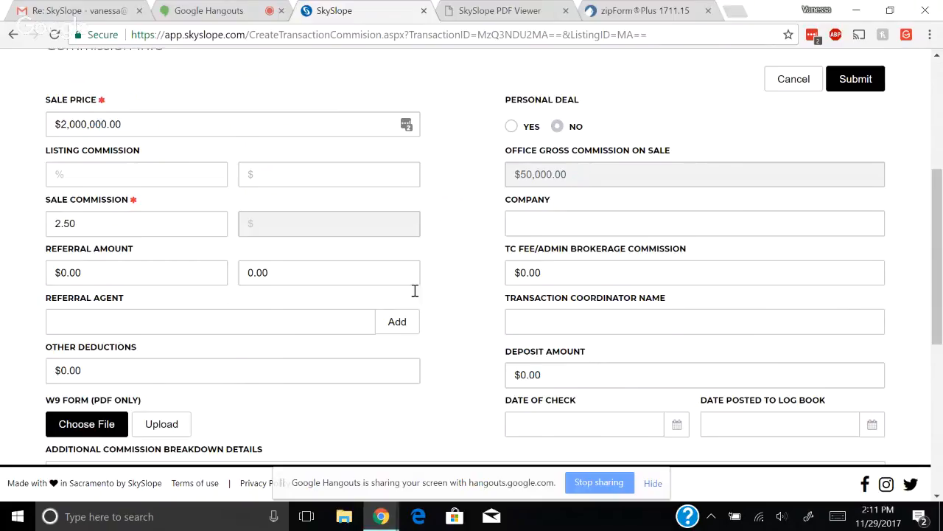
scroll(417, 305, up, 1)
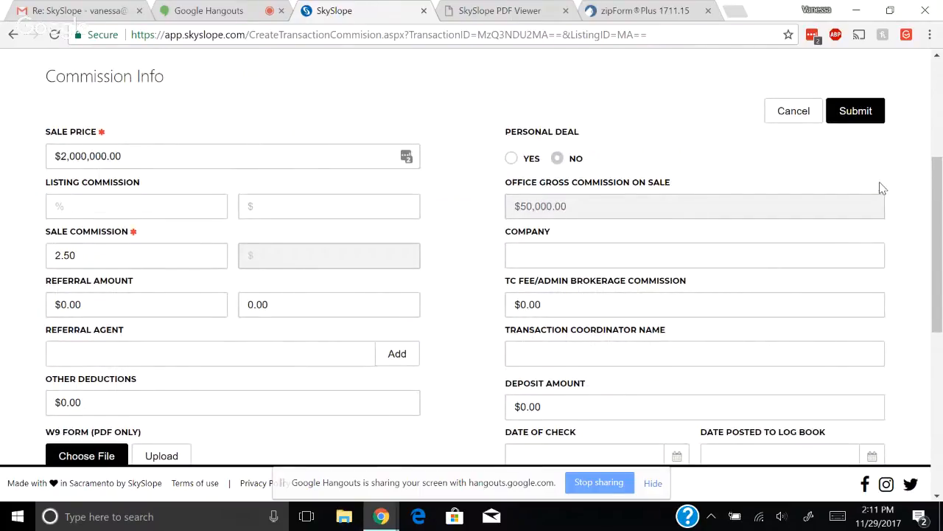
Submit the commission, review the San Francisco SFR sales checklist, then go to Documents
click(857, 112)
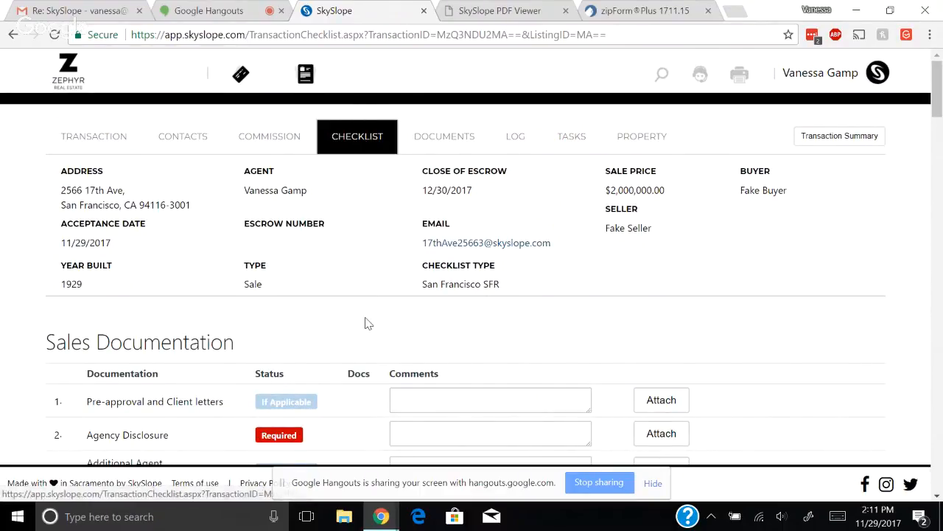
scroll(368, 323, down, 1)
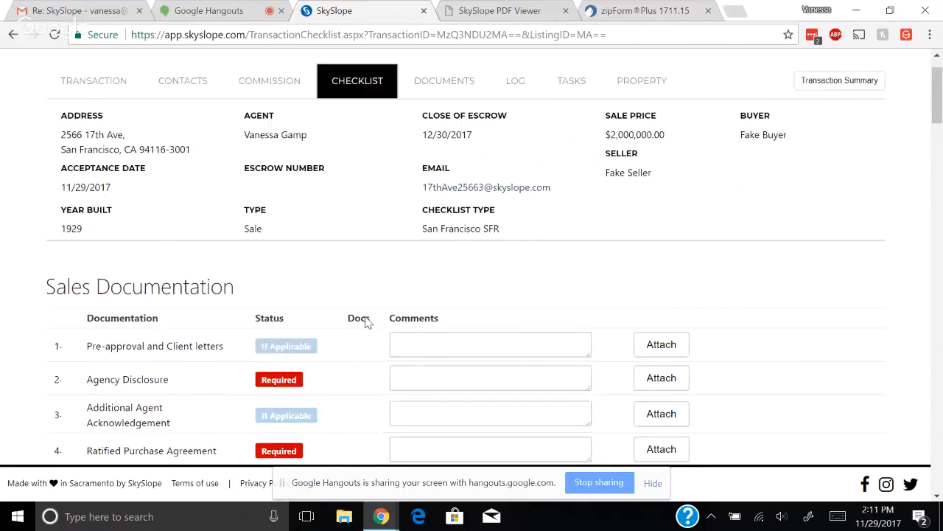
scroll(368, 322, down, 2)
scroll(369, 315, down, 1)
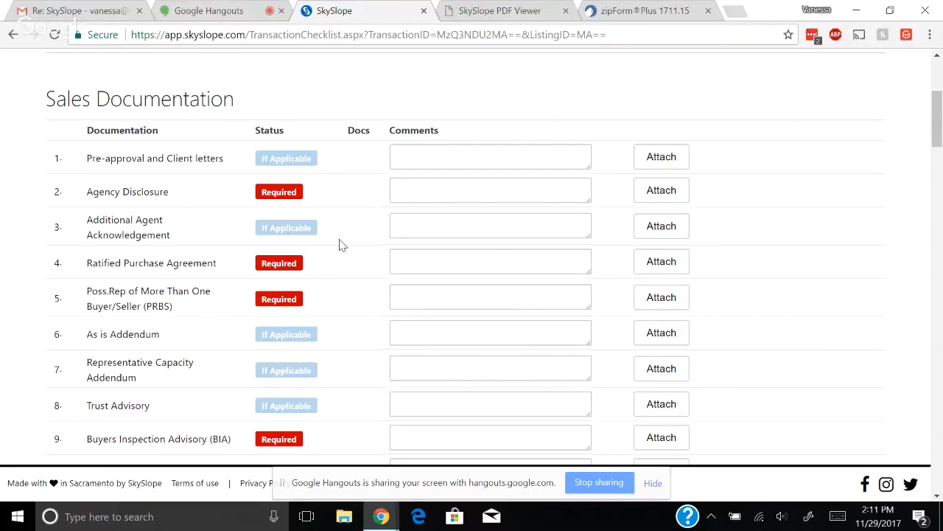
scroll(340, 245, up, 3)
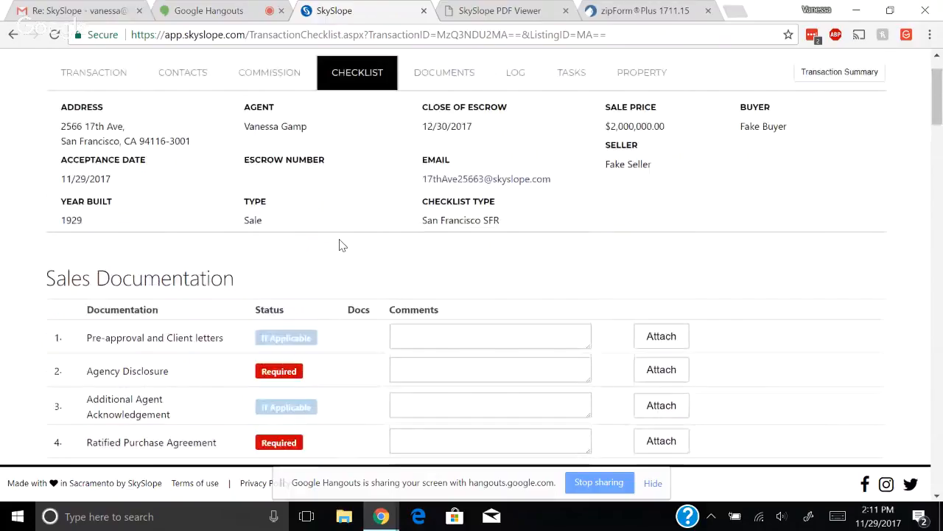
scroll(339, 245, up, 1)
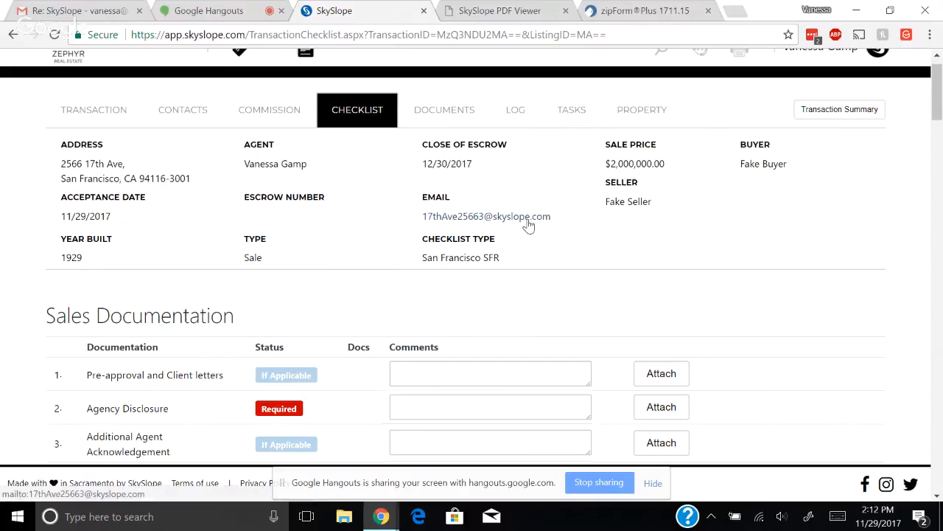
click(457, 118)
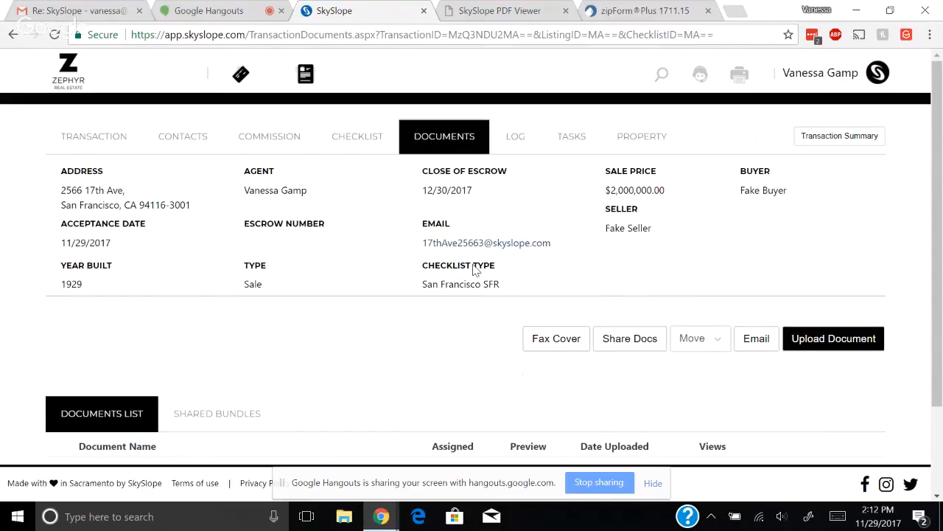
scroll(403, 356, down, 3)
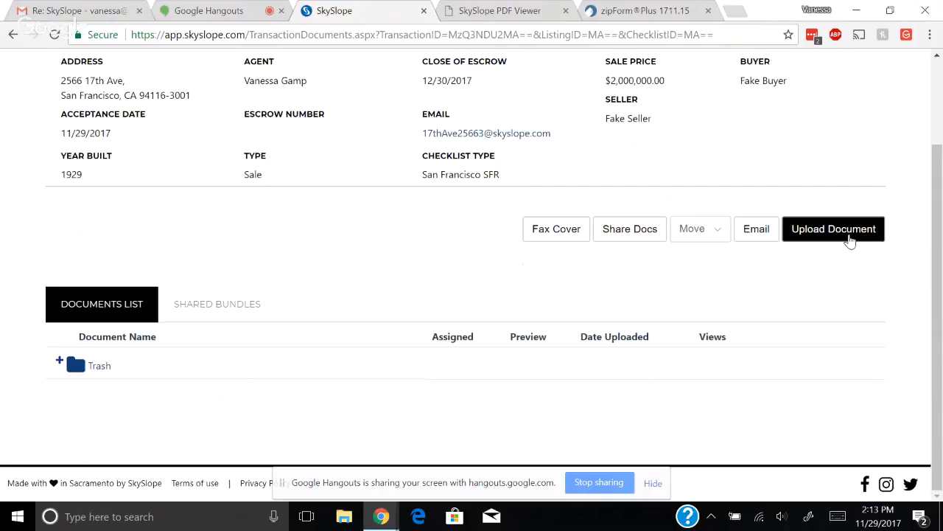
click(850, 232)
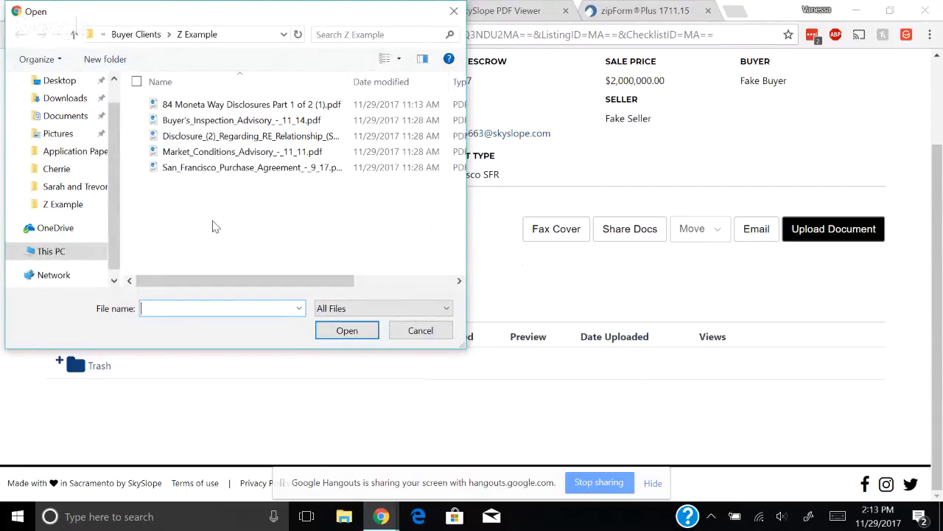
click(263, 106)
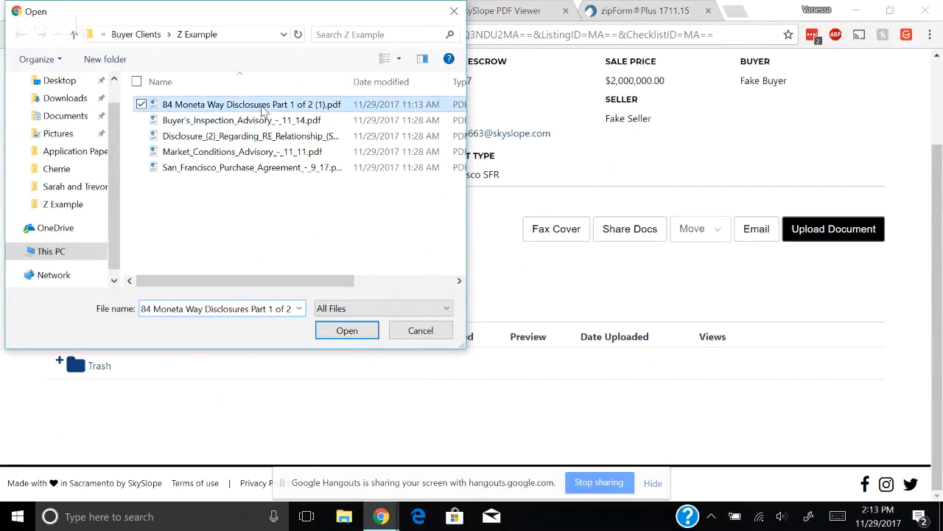
click(361, 336)
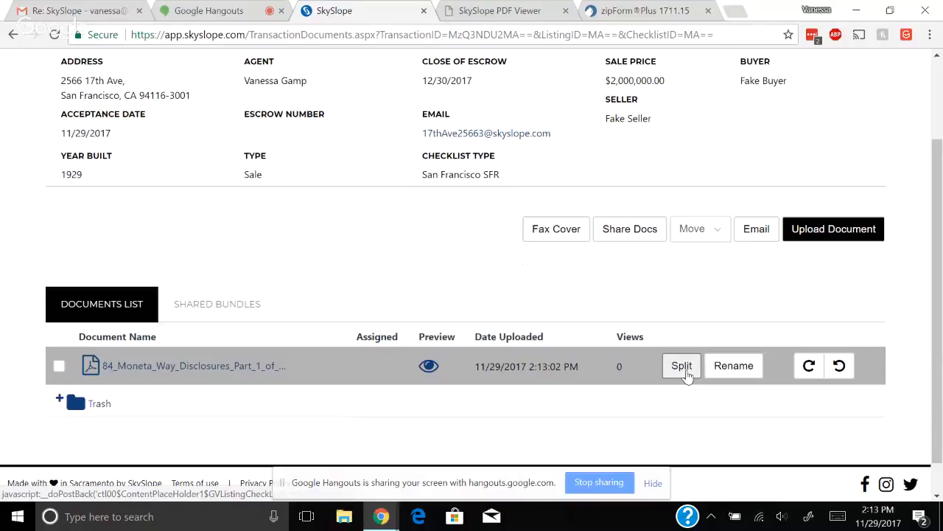
Start splitting the disclosures PDF, naming the first piece Disclosure Cover Page (page 1)
click(685, 371)
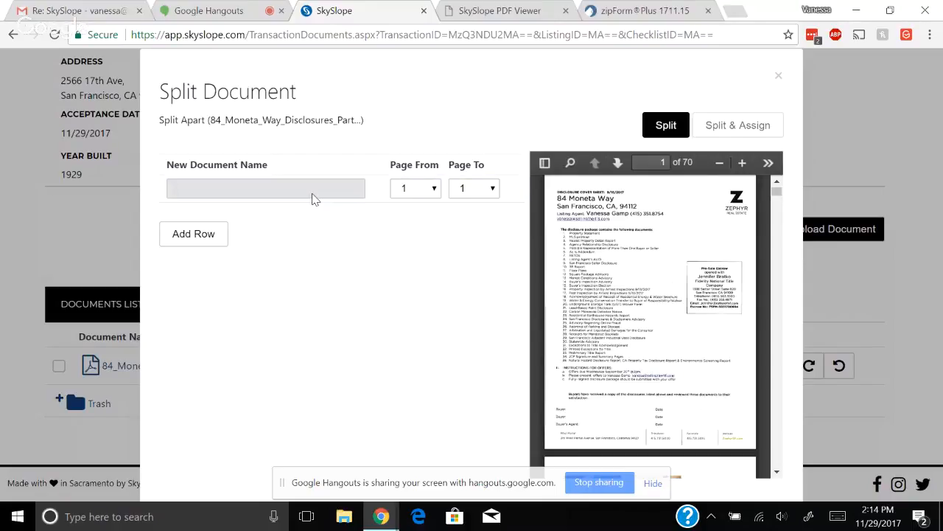
text(discl)
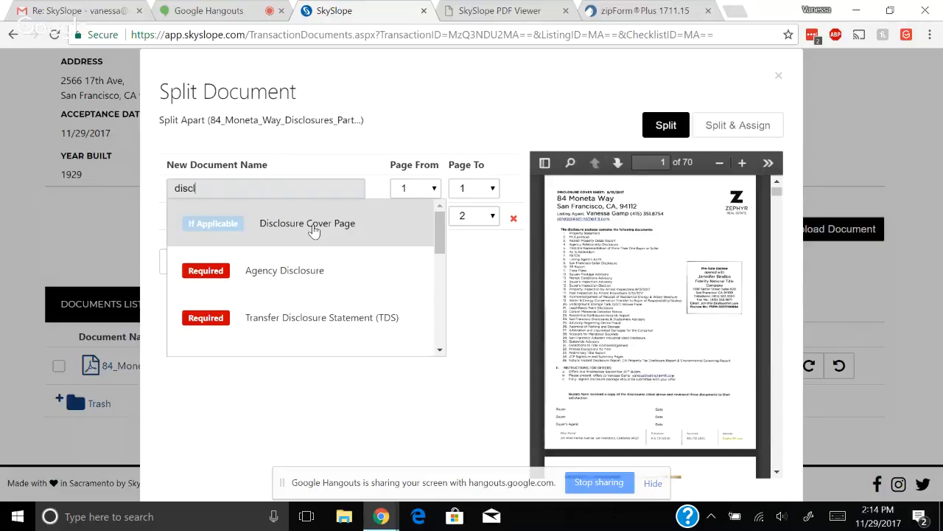
click(313, 231)
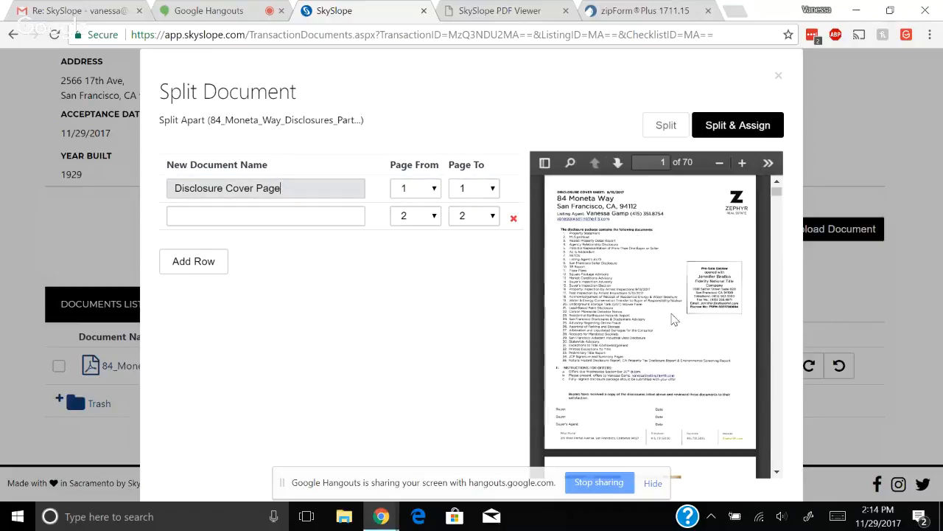
scroll(665, 349, down, 1)
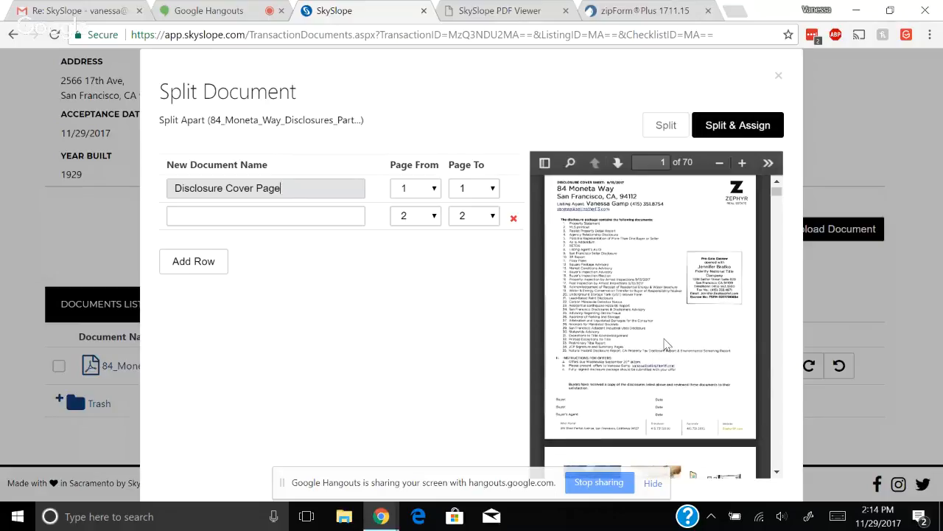
scroll(665, 346, down, 1)
scroll(665, 345, down, 4)
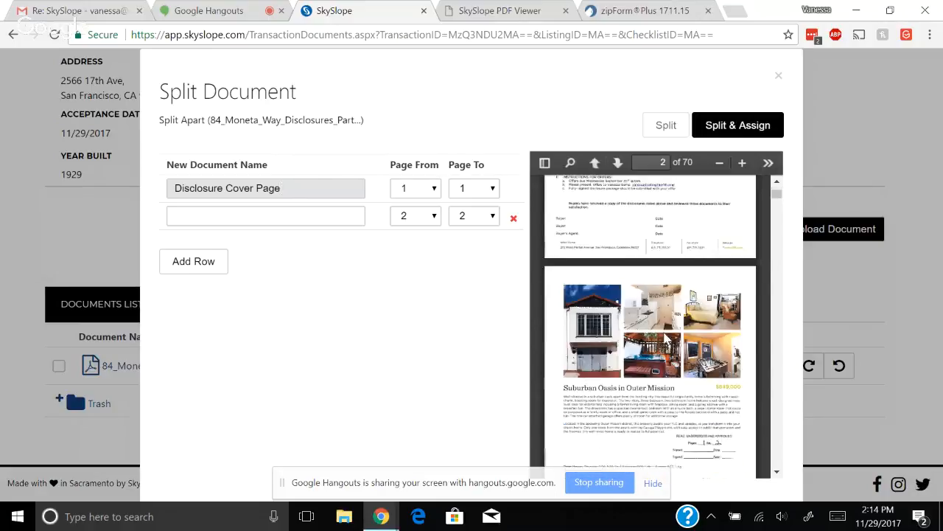
scroll(669, 325, down, 1)
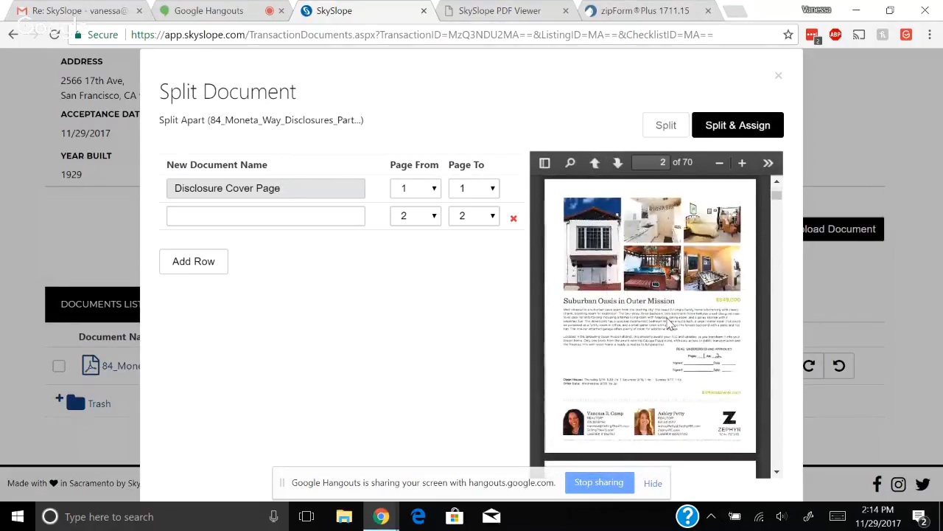
scroll(669, 325, down, 4)
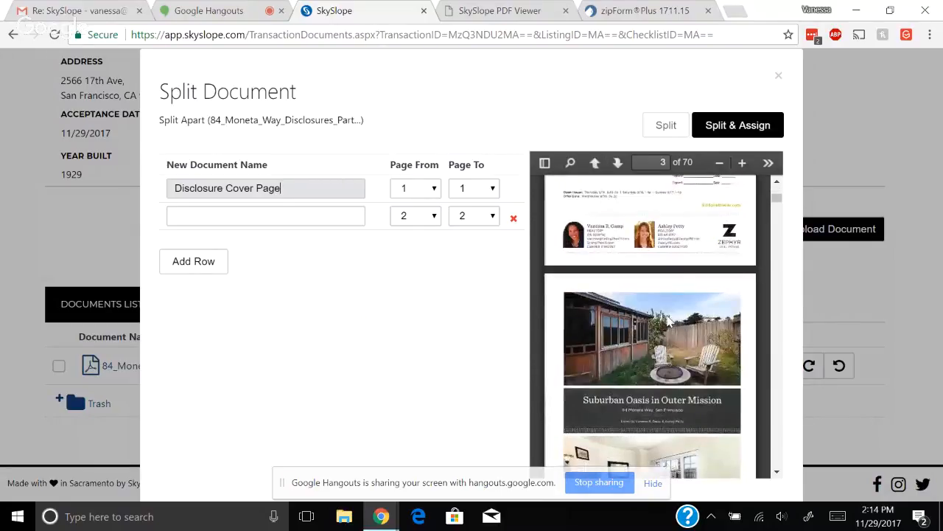
scroll(667, 321, up, 3)
scroll(669, 322, up, 1)
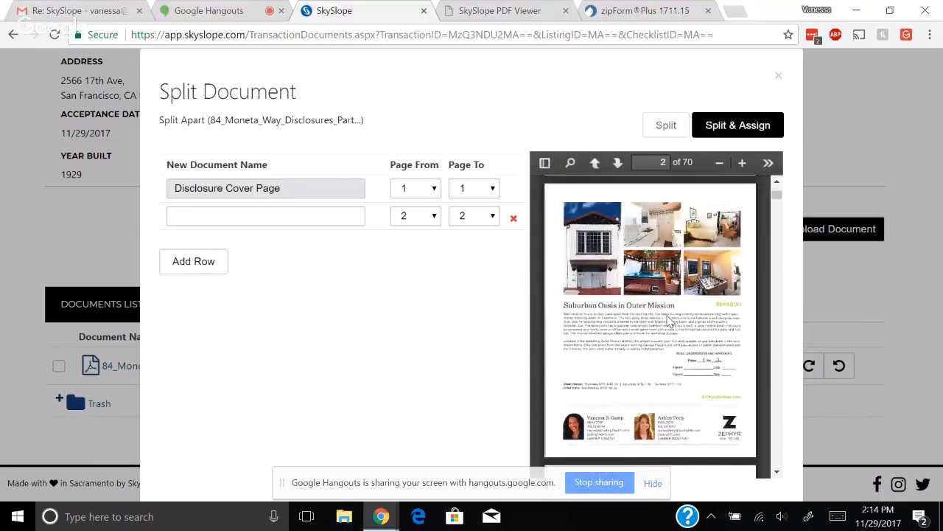
Name the second piece Property Statement, covering pages 2 to 3
click(280, 217)
text(prop)
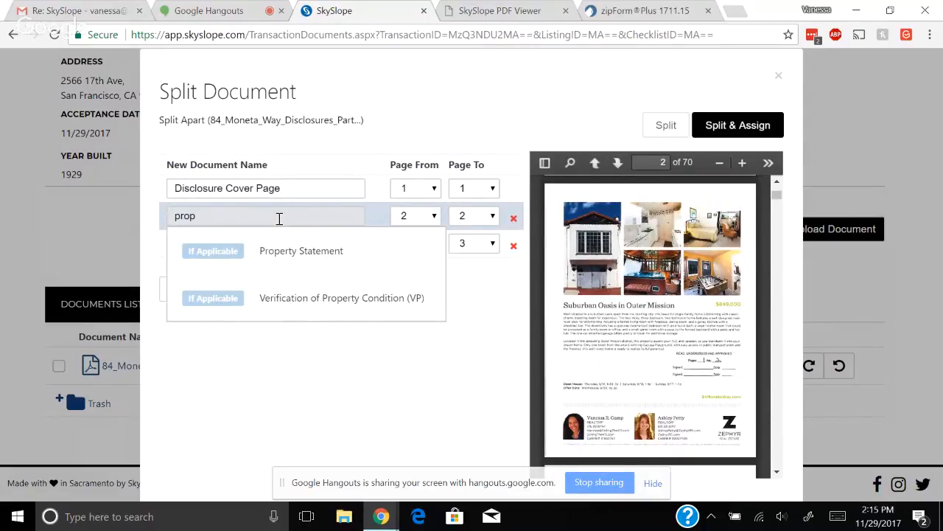
click(302, 254)
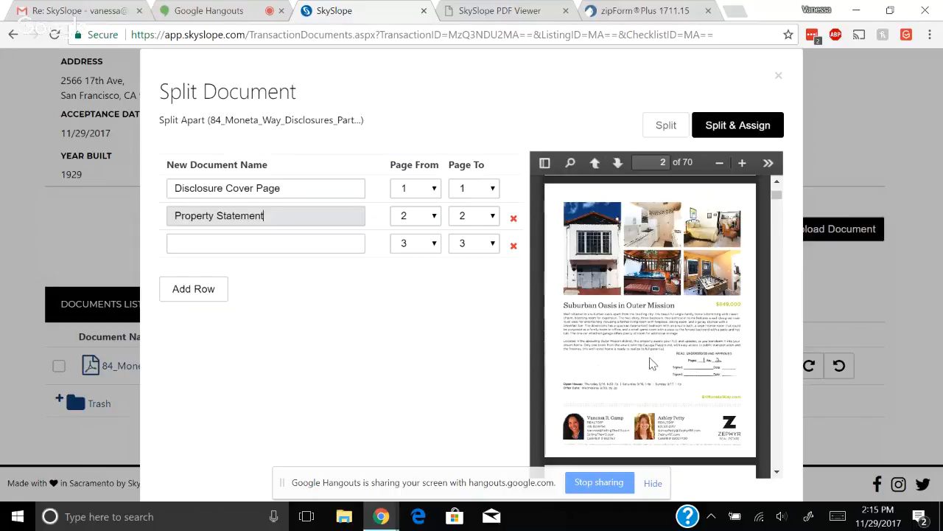
click(479, 216)
click(476, 287)
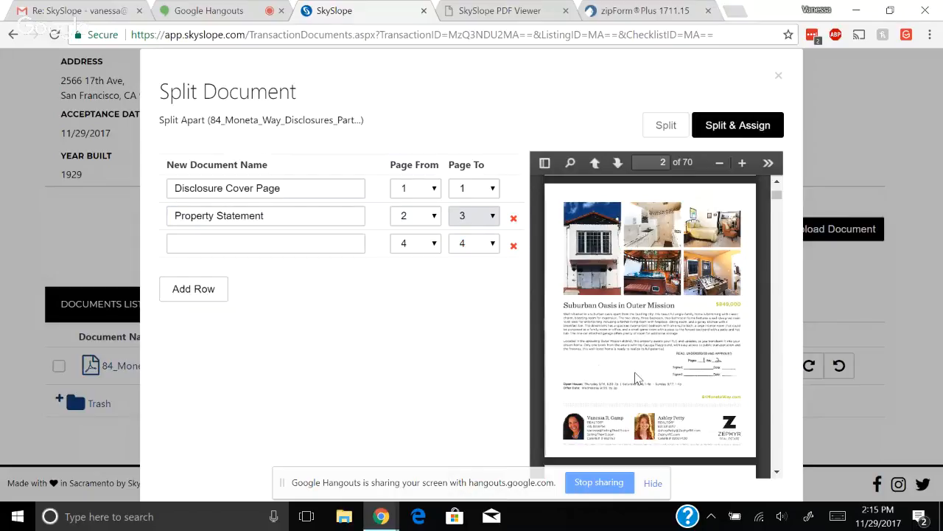
scroll(639, 372, down, 1)
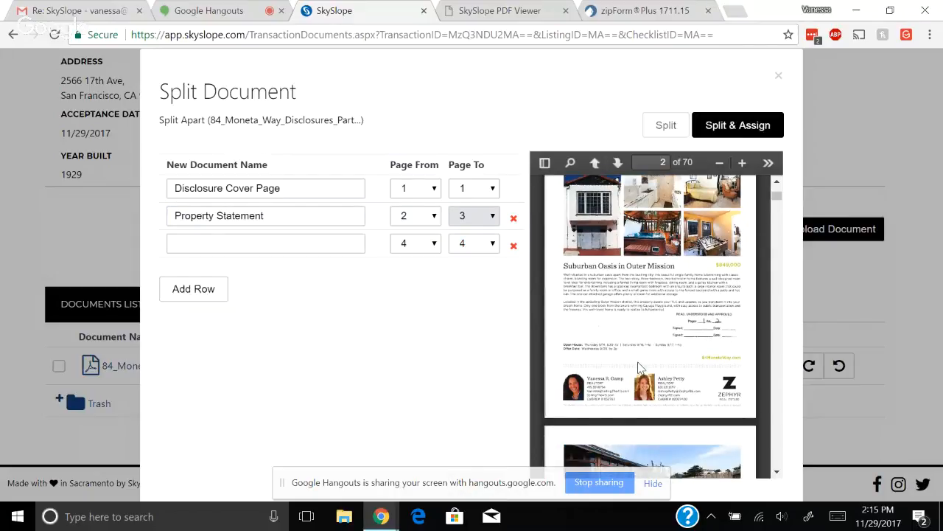
scroll(638, 367, down, 3)
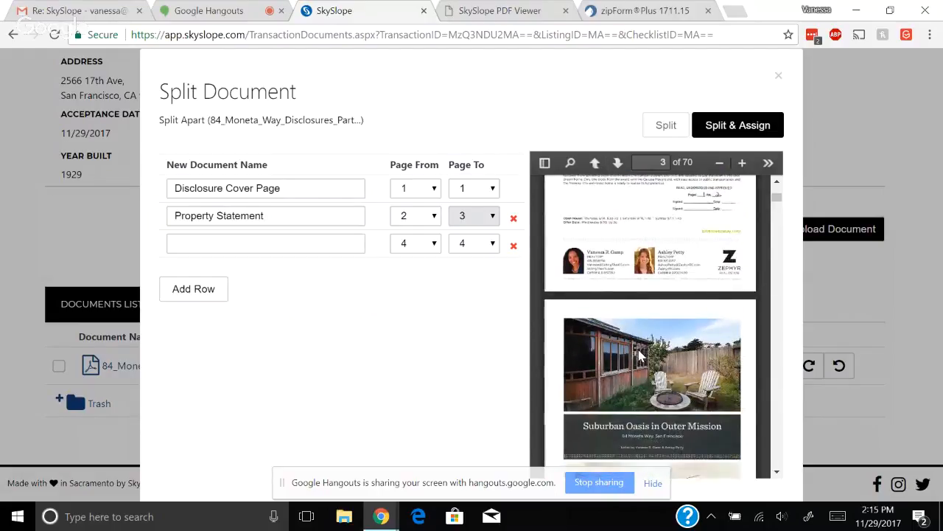
scroll(639, 353, down, 1)
scroll(639, 352, down, 3)
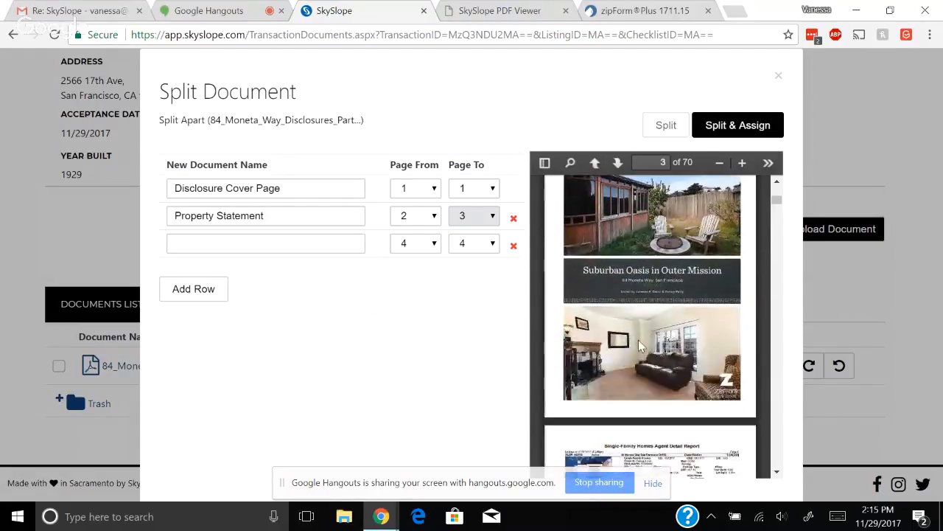
scroll(638, 339, down, 6)
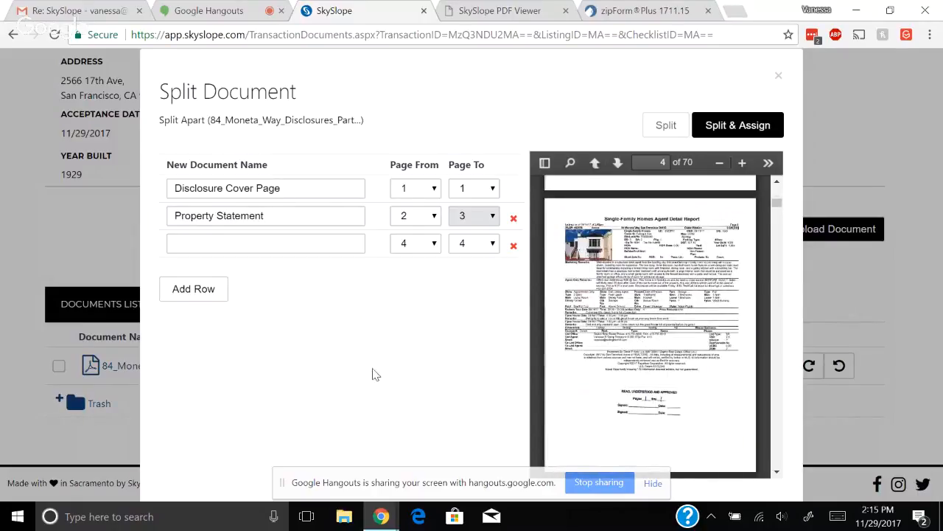
Name the third piece MLS printout for page 4
click(310, 248)
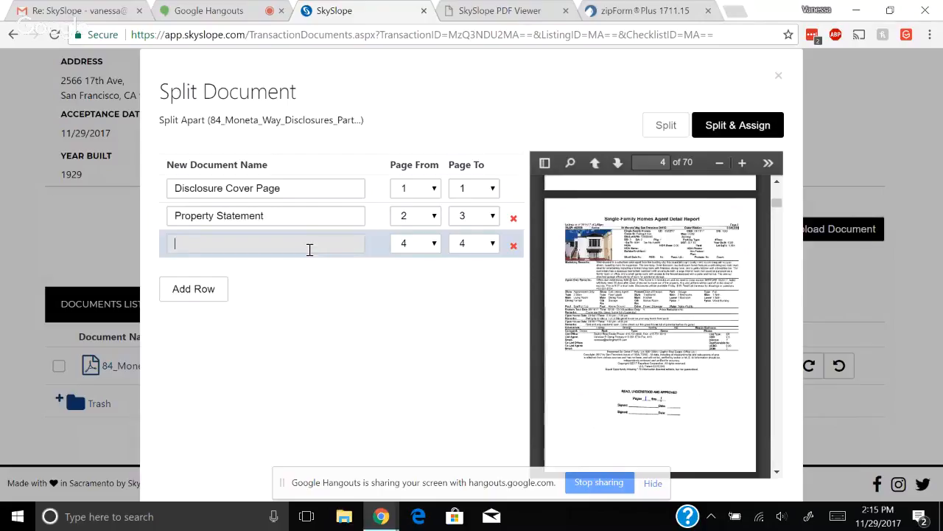
text(mls)
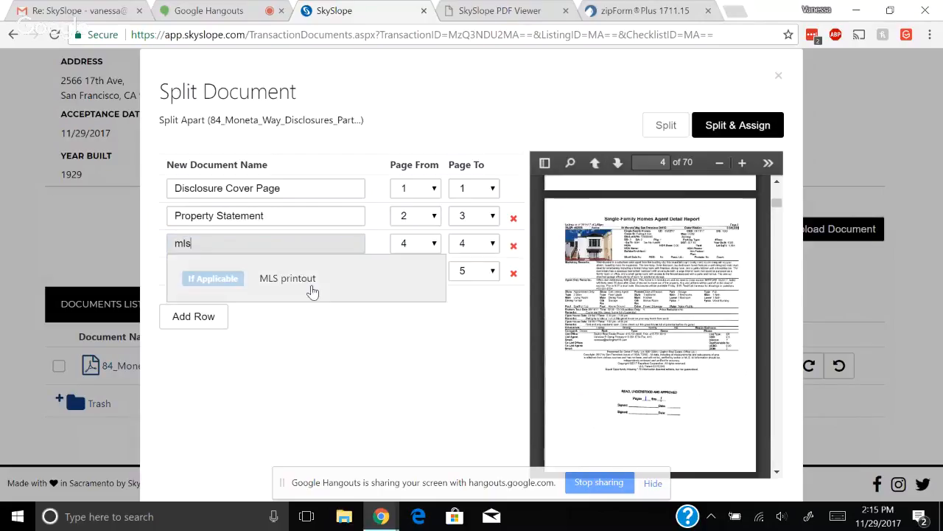
click(312, 291)
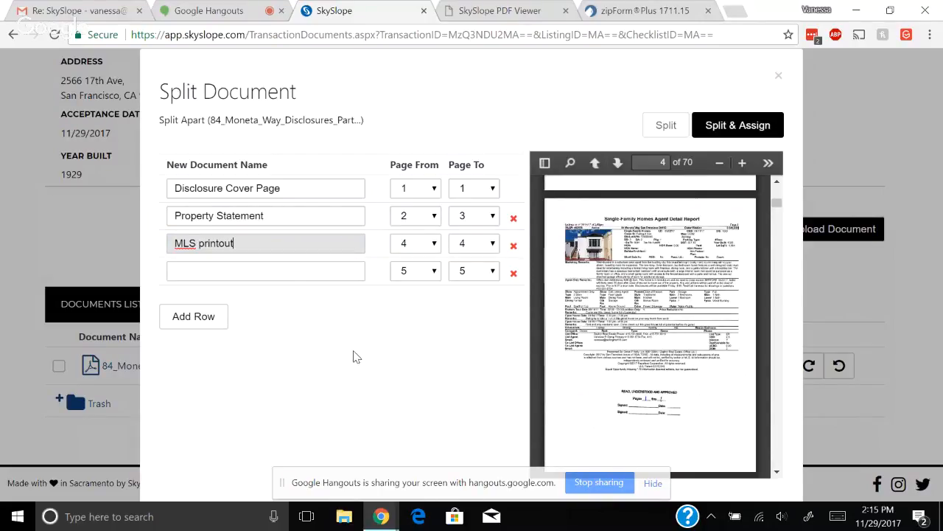
scroll(706, 317, down, 1)
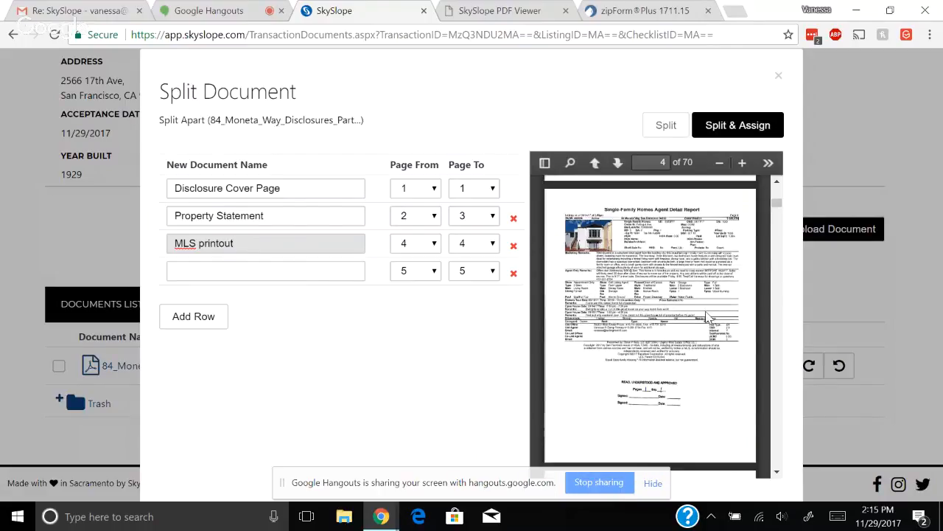
scroll(706, 317, down, 3)
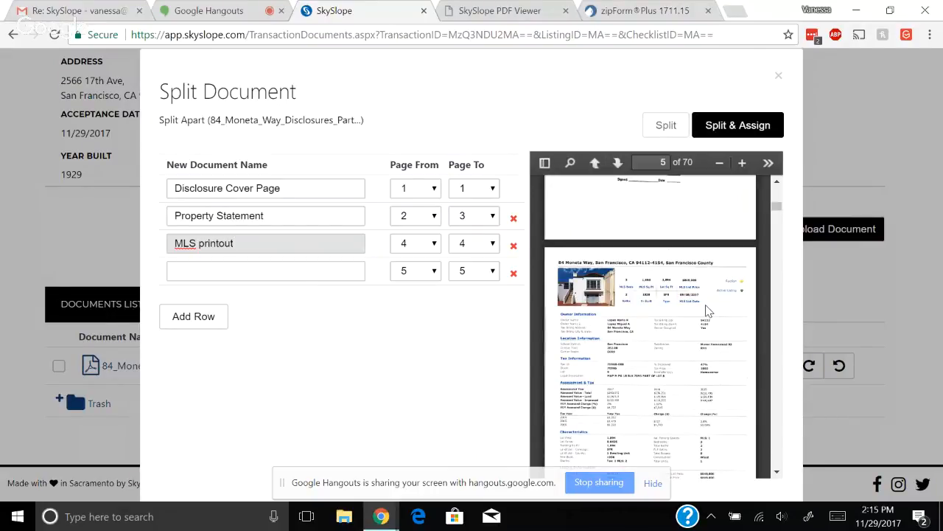
scroll(706, 309, down, 1)
Name the fourth piece Trust Document for page 5
click(314, 278)
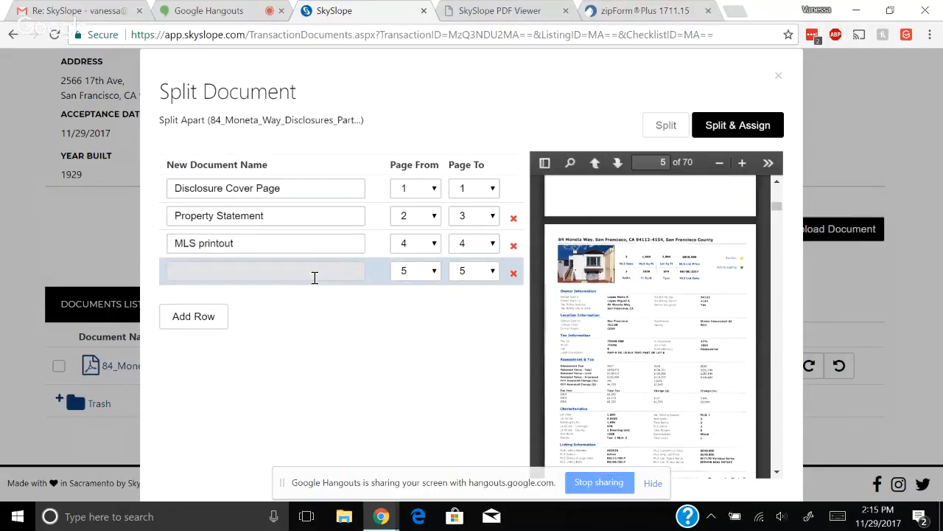
text(Trust Do)
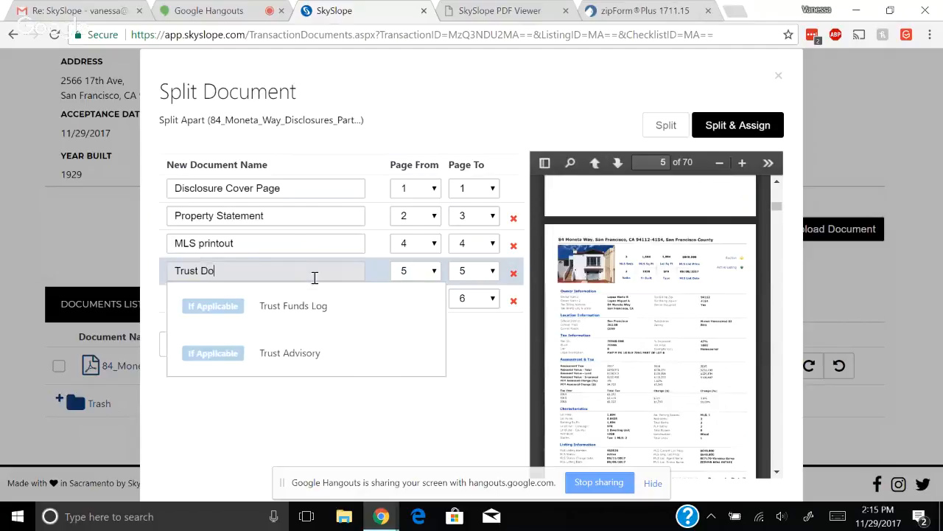
text(cument)
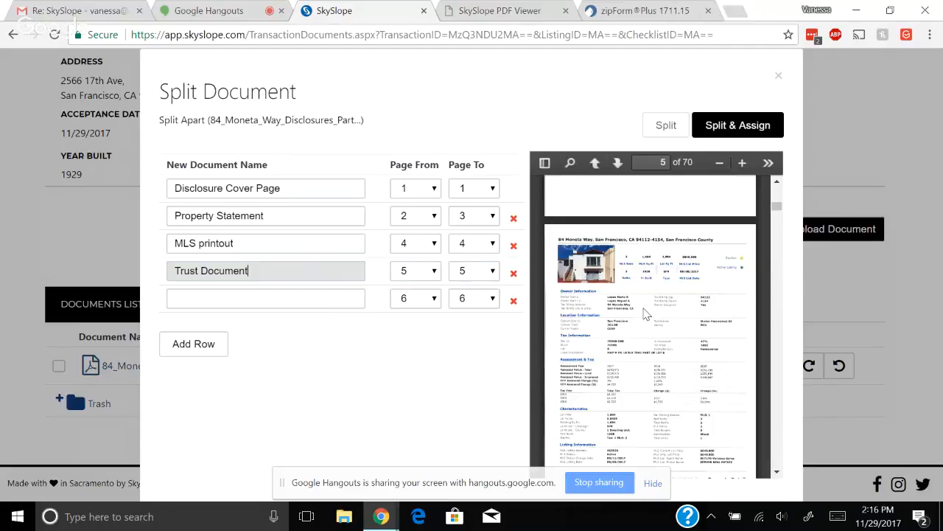
scroll(645, 315, down, 1)
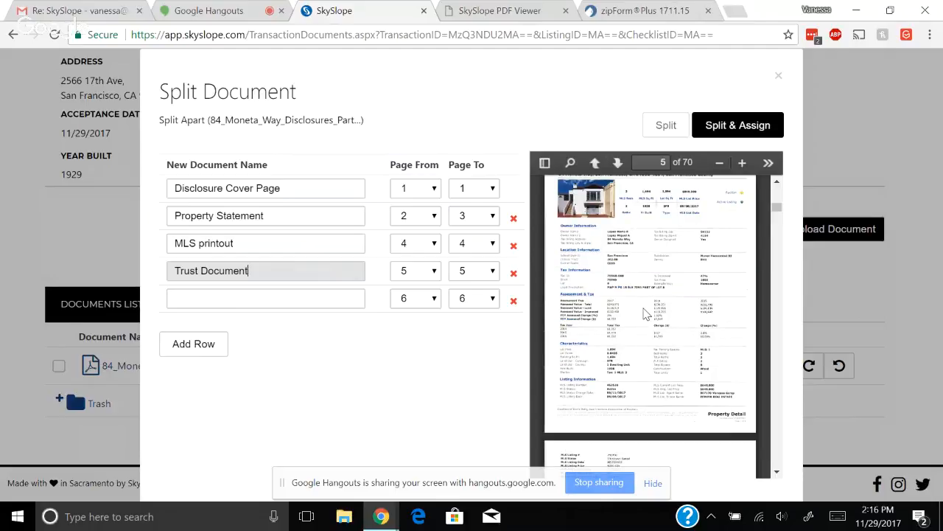
scroll(645, 315, down, 5)
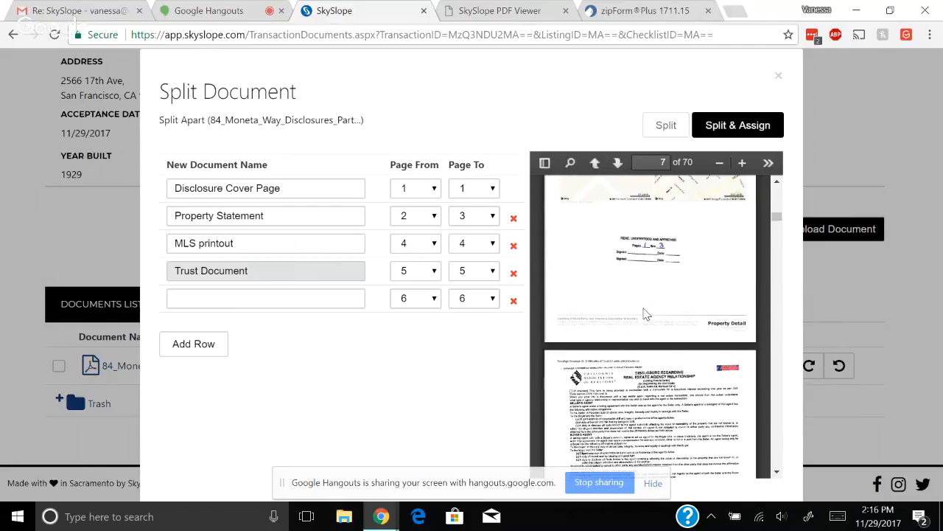
Split and assign the PDF, then view the three parts In Review under Disclosure Documentation
click(743, 127)
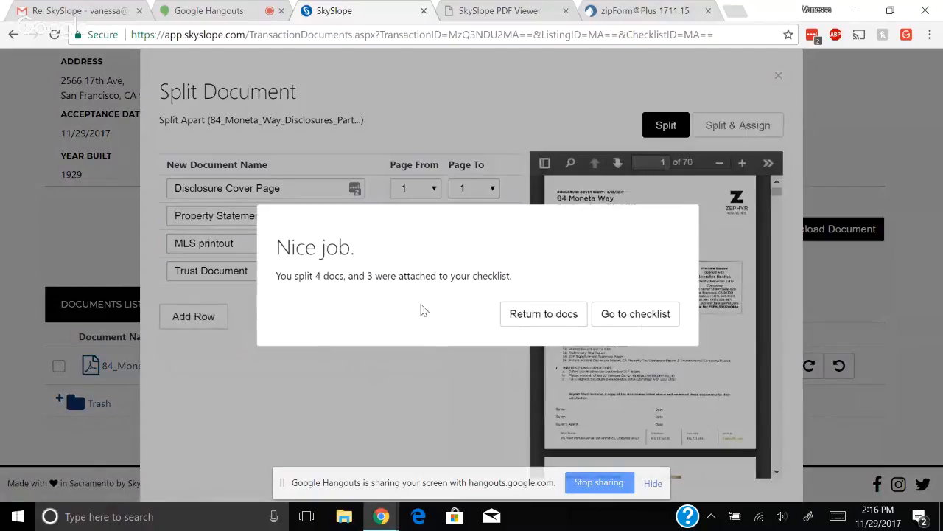
click(652, 317)
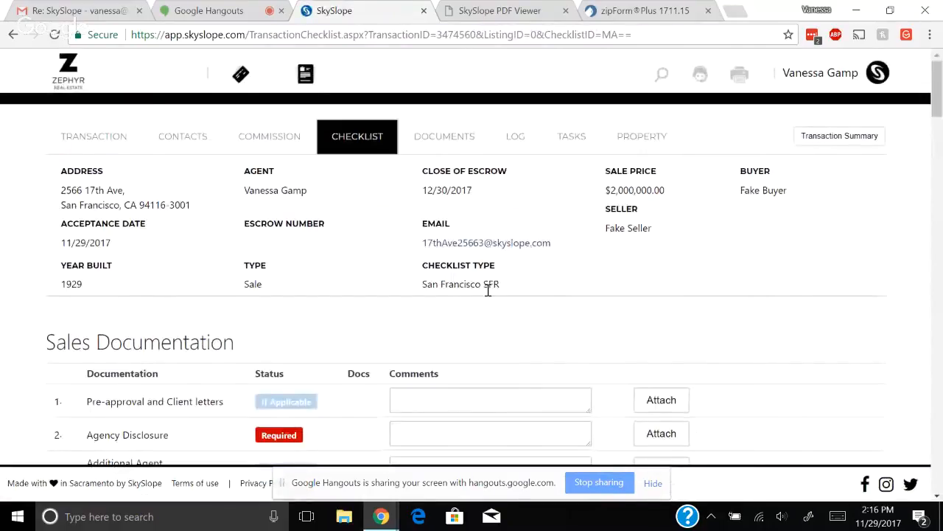
scroll(450, 310, down, 2)
scroll(449, 309, down, 5)
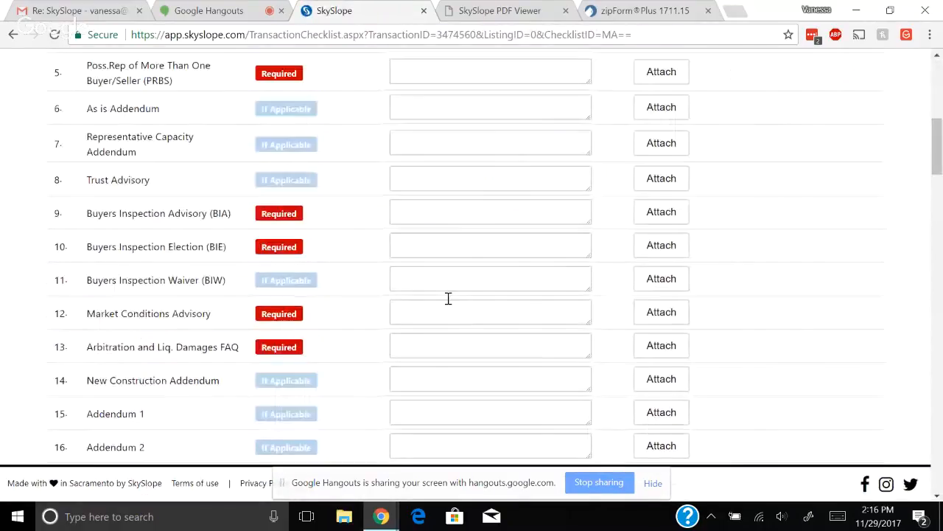
scroll(448, 298, down, 6)
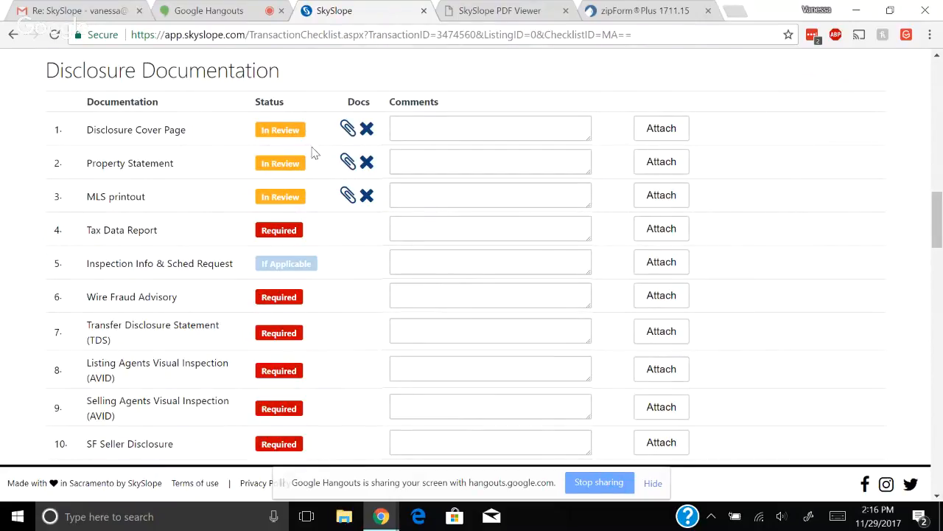
click(348, 130)
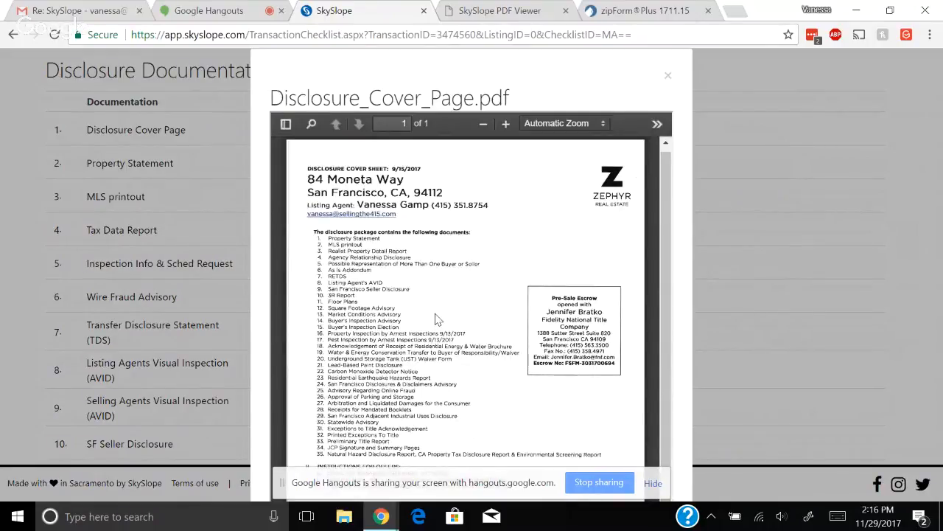
click(668, 75)
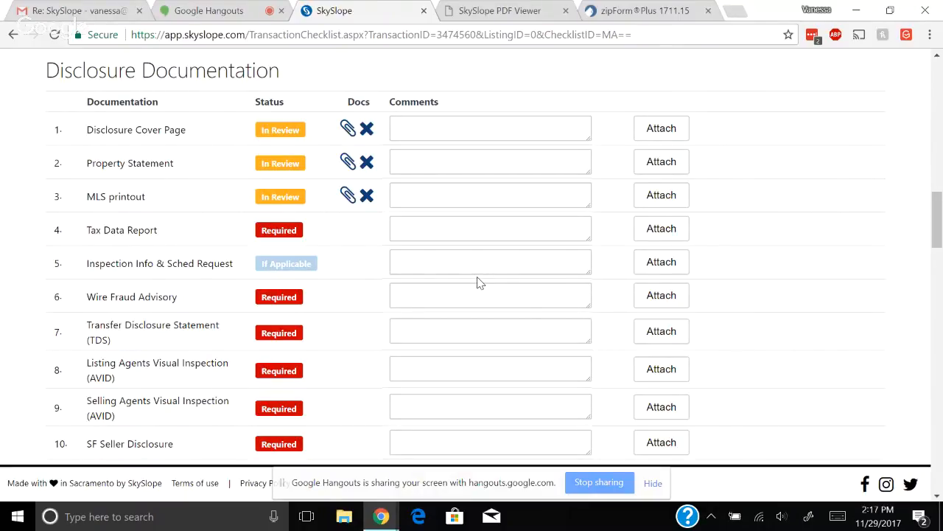
scroll(478, 280, up, 3)
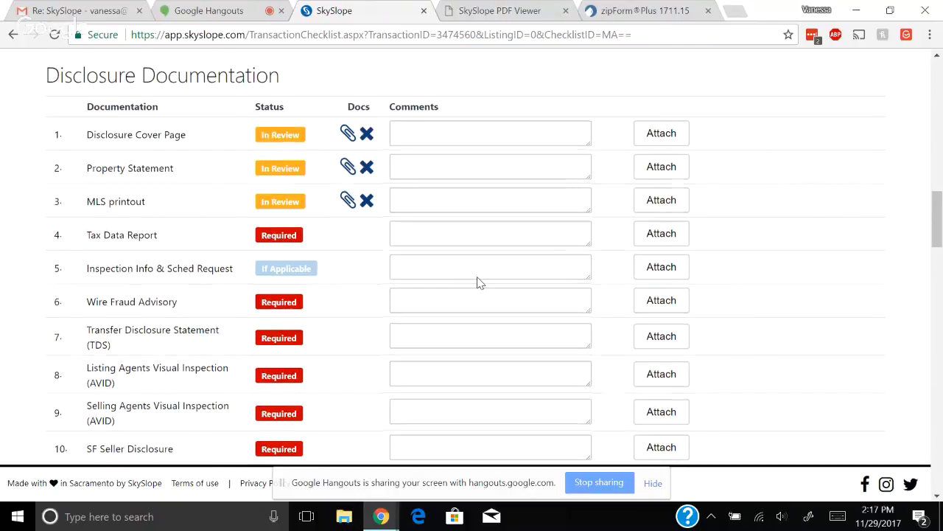
scroll(479, 277, up, 13)
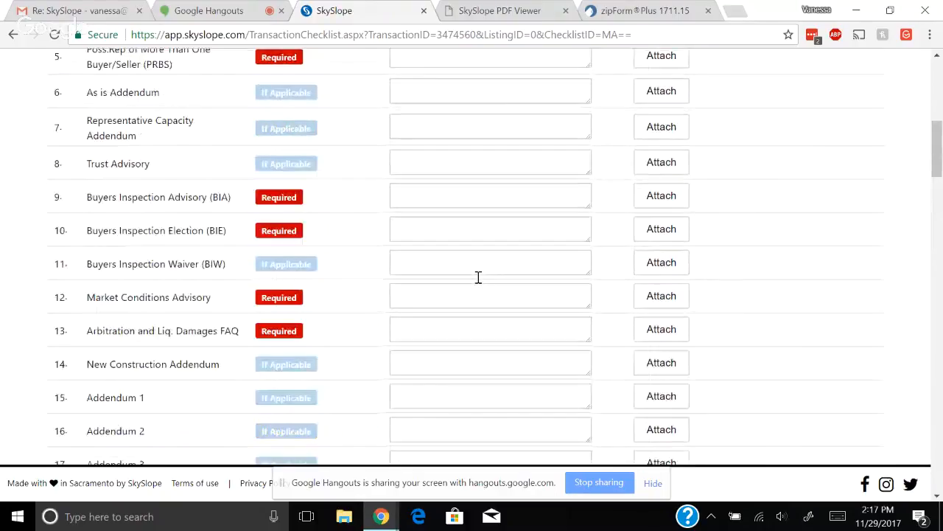
scroll(516, 306, up, 1)
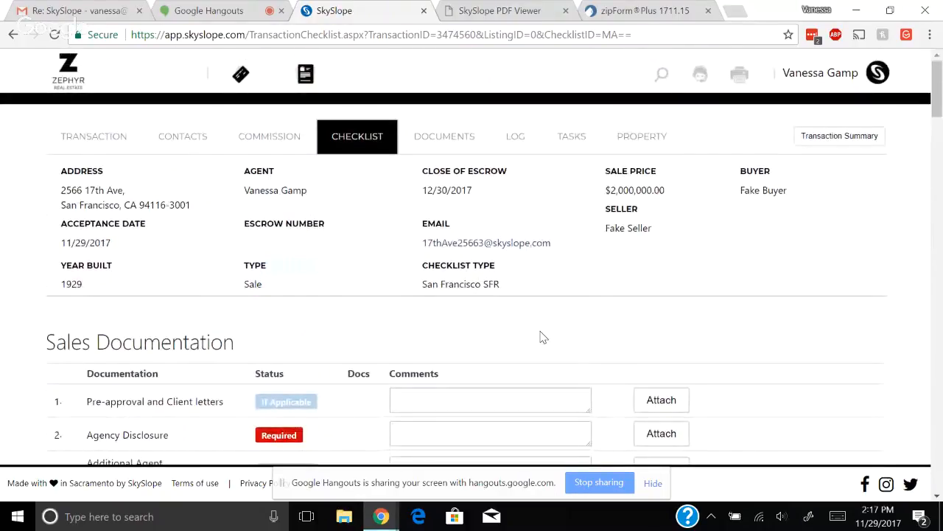
scroll(540, 337, down, 2)
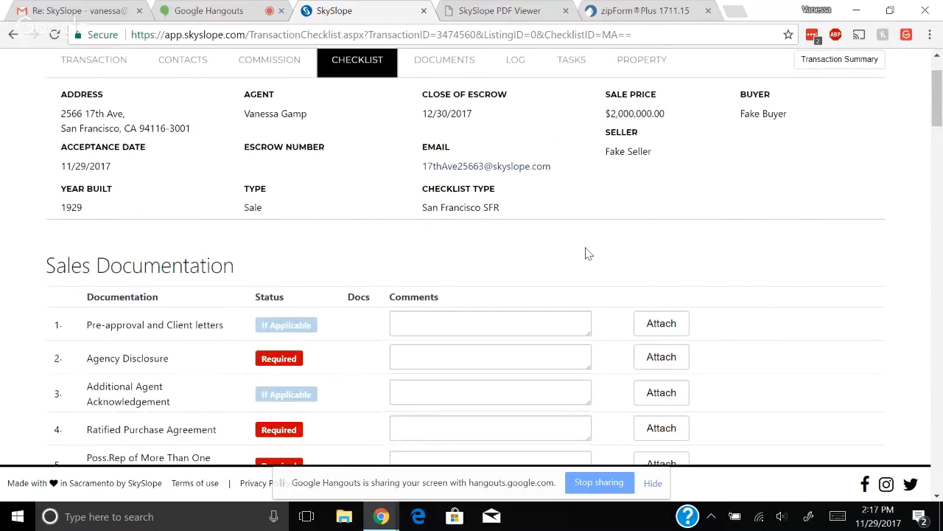
scroll(587, 254, up, 1)
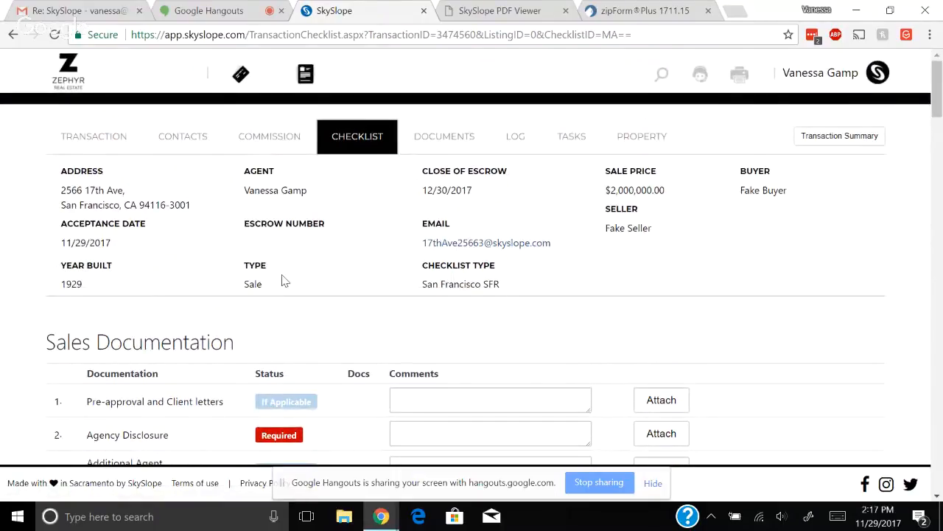
Return to the dashboard and open Working Documents, showing the empty Unfiled Docs folder
click(74, 84)
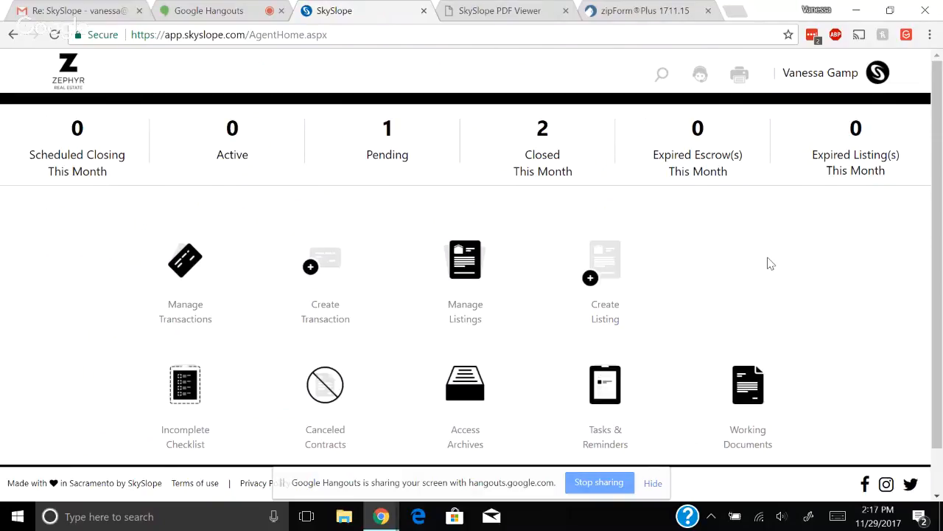
click(749, 396)
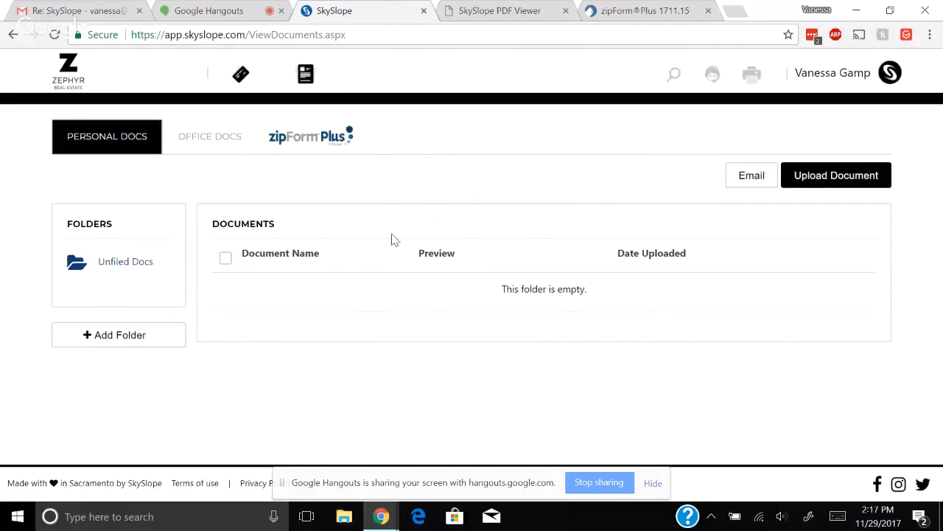
click(326, 145)
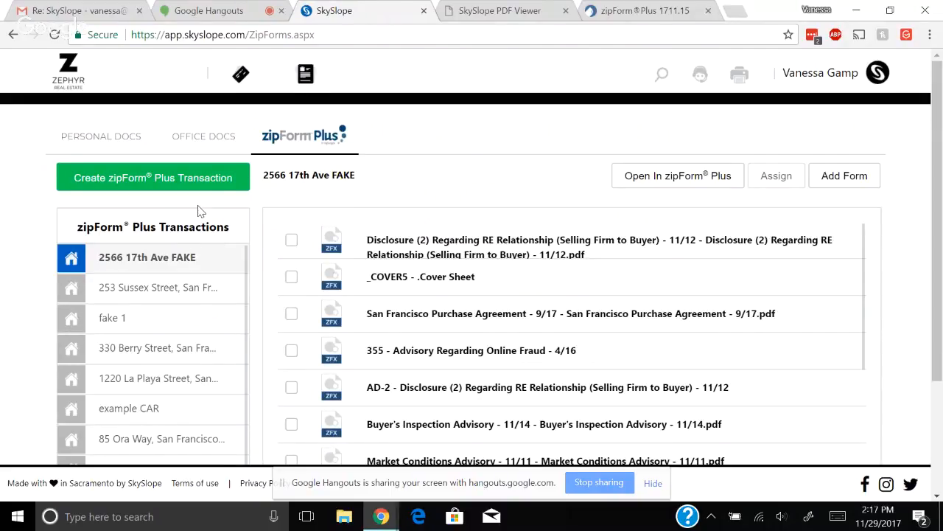
click(197, 291)
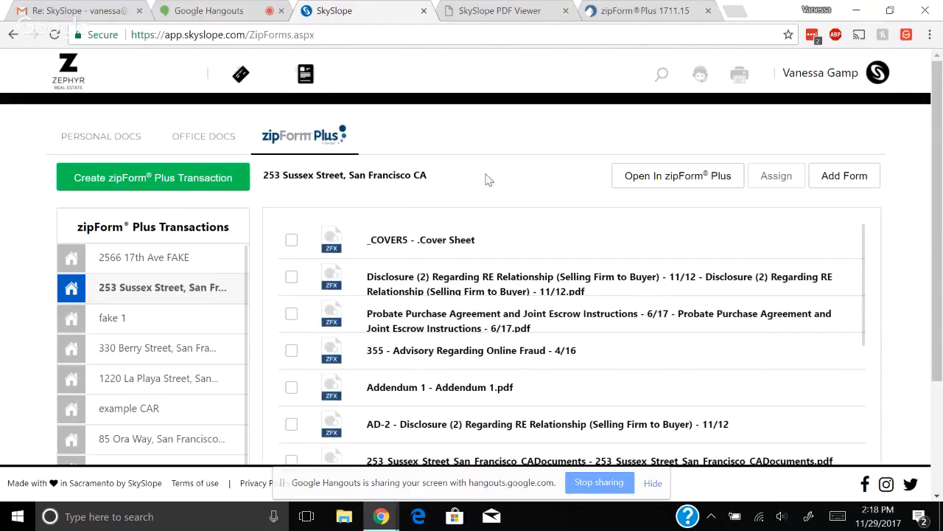
click(177, 269)
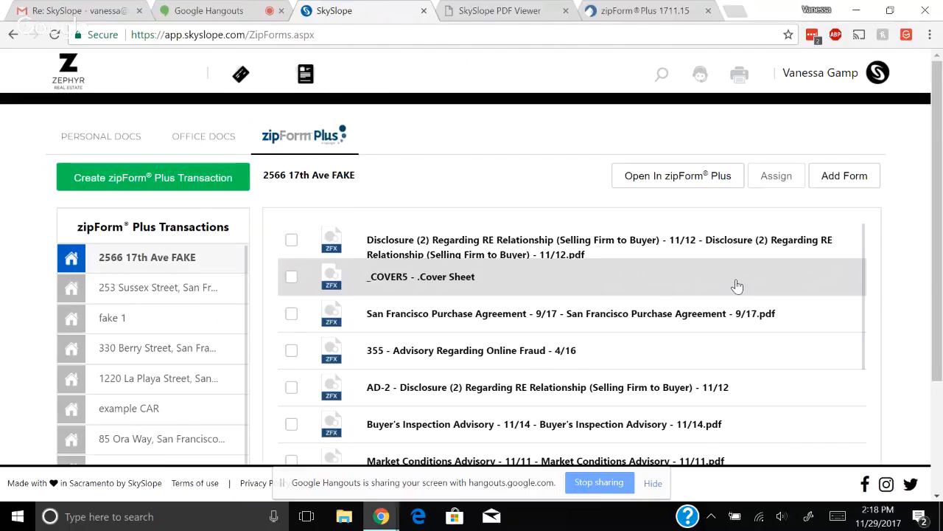
Preview the Disclosure (2) form, scroll through it, and close the viewer
click(539, 251)
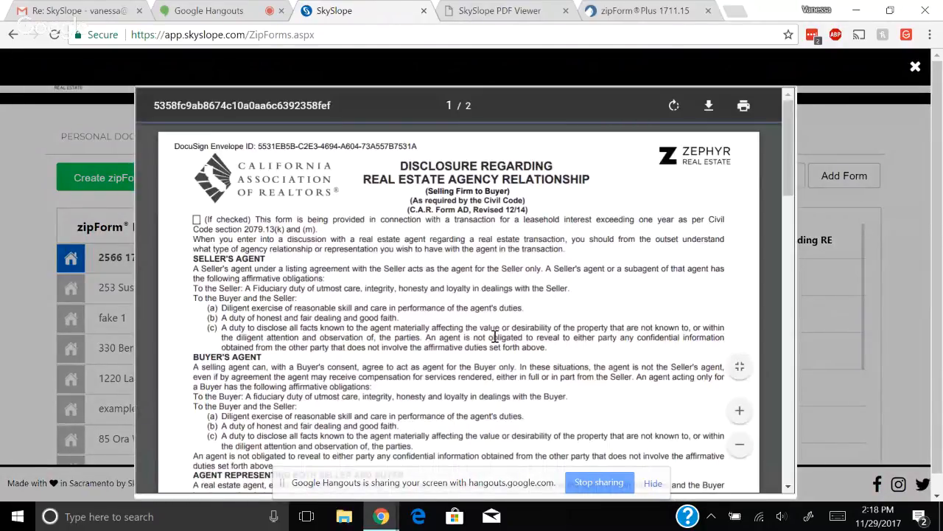
scroll(495, 338, down, 4)
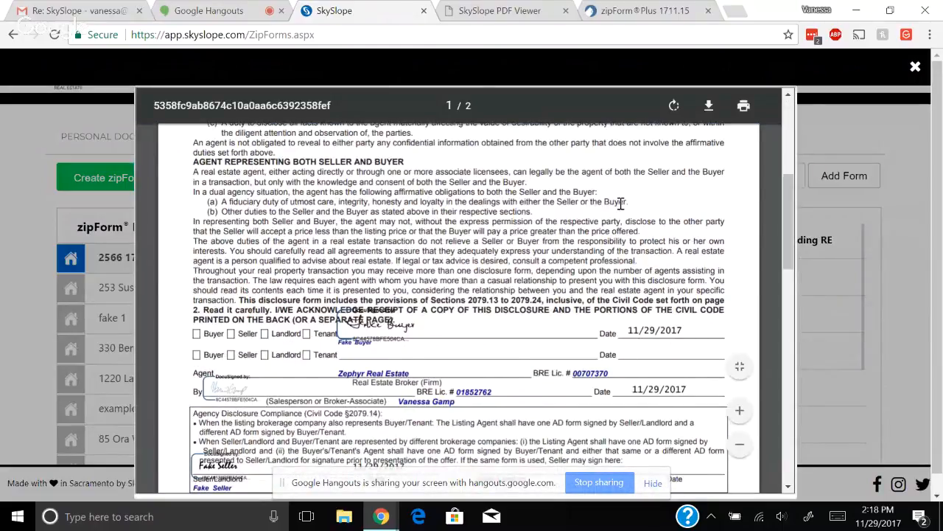
scroll(621, 203, up, 1)
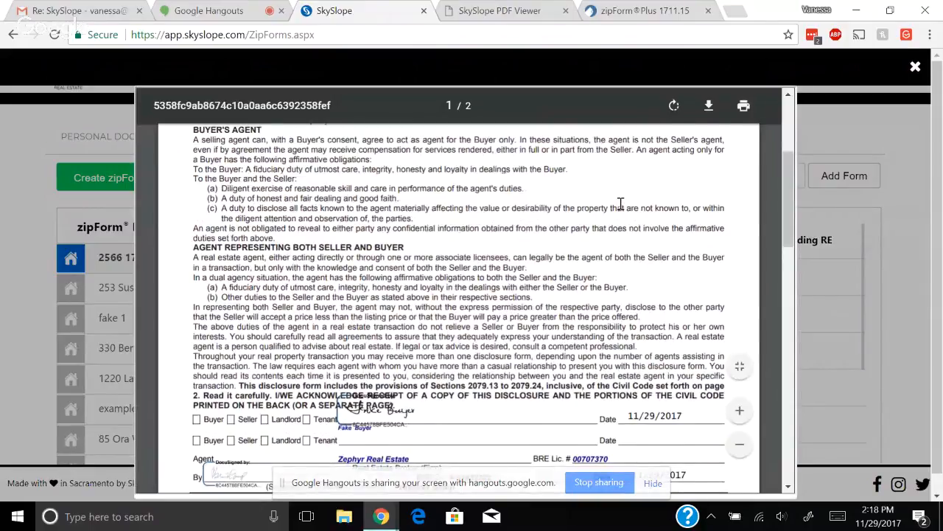
scroll(621, 204, up, 3)
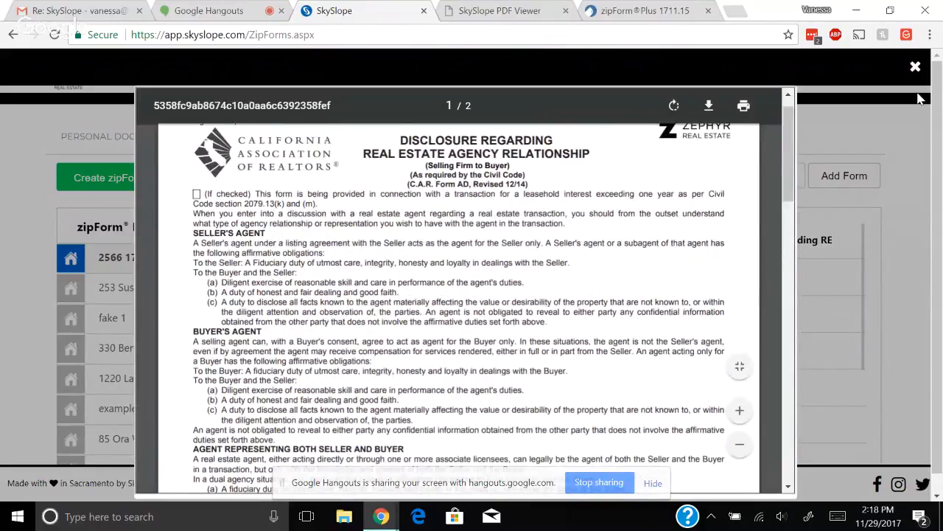
click(916, 68)
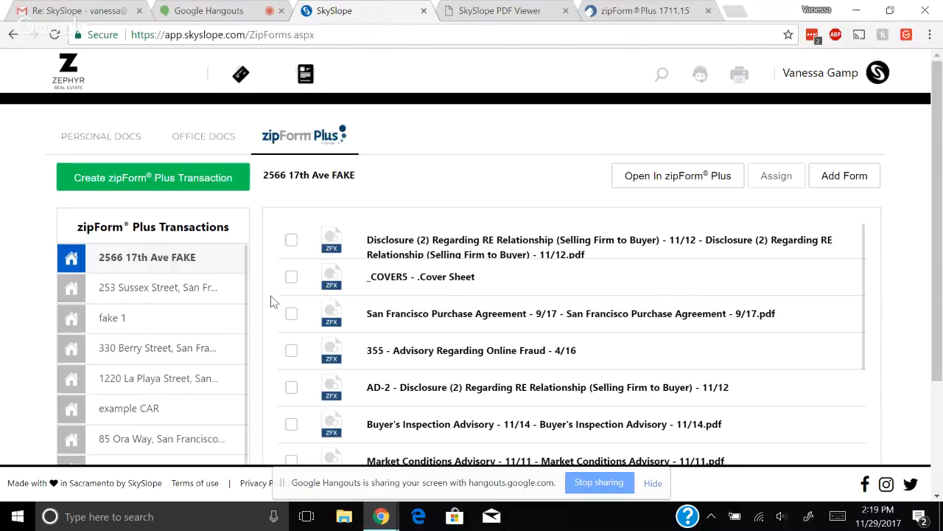
click(291, 239)
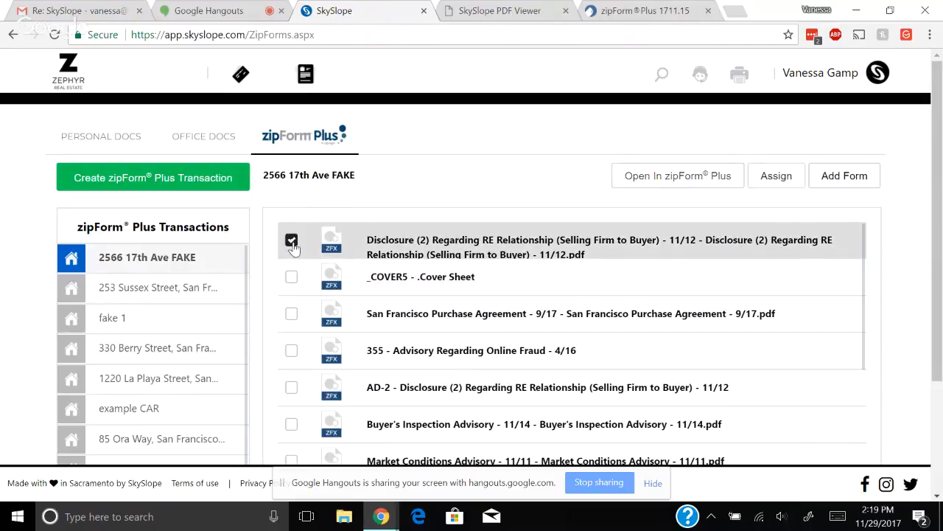
click(291, 314)
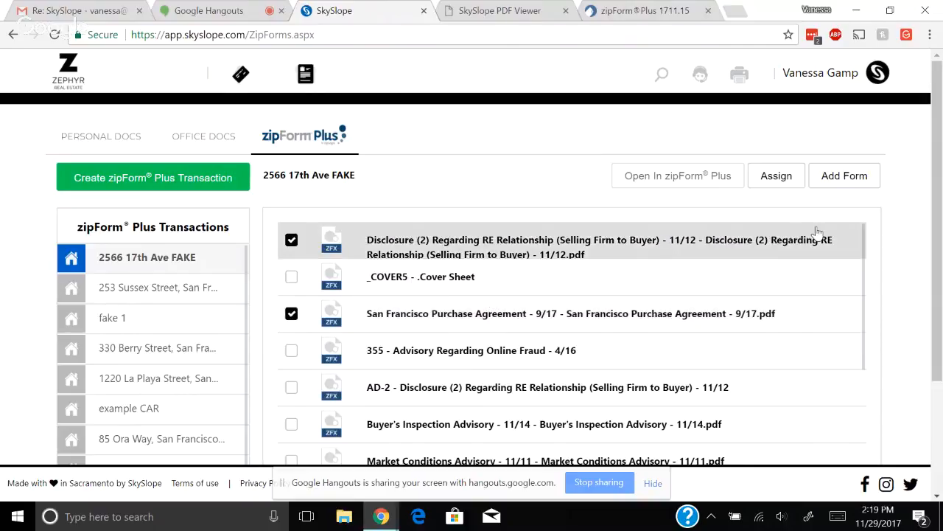
click(777, 177)
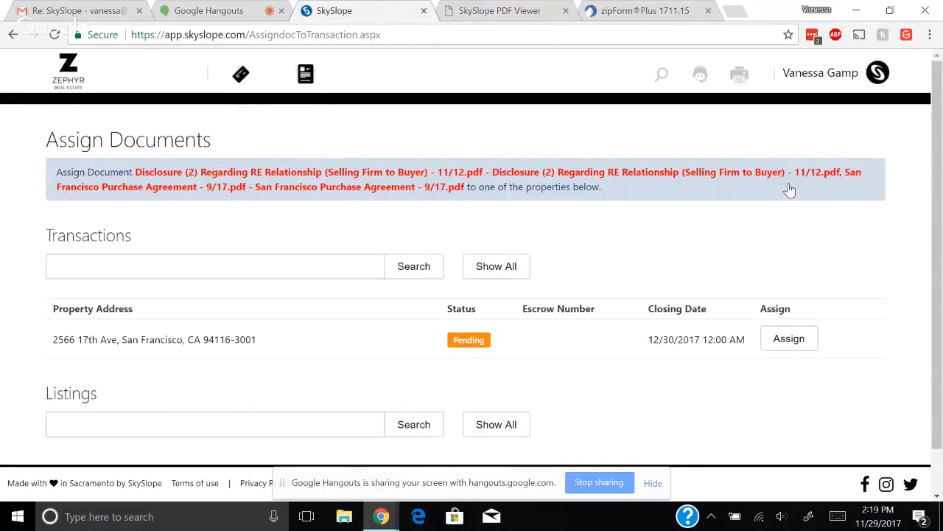
click(790, 340)
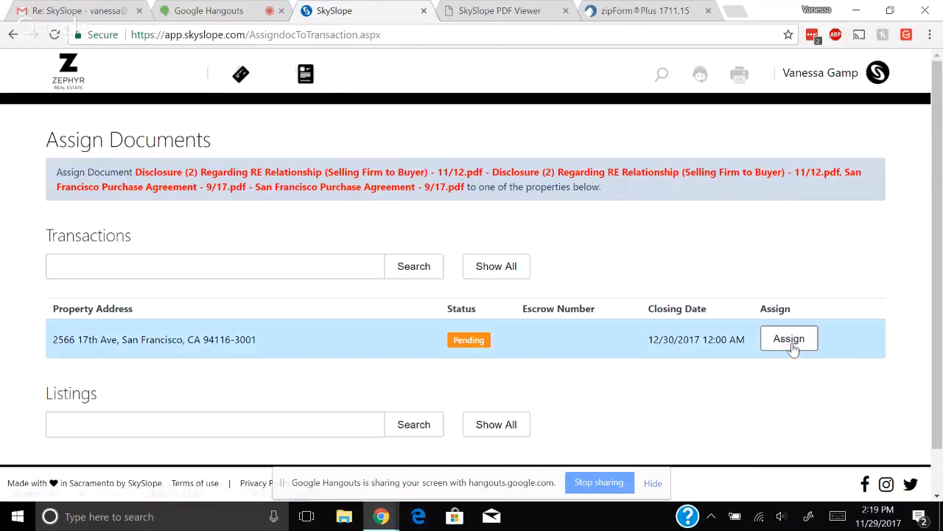
click(792, 345)
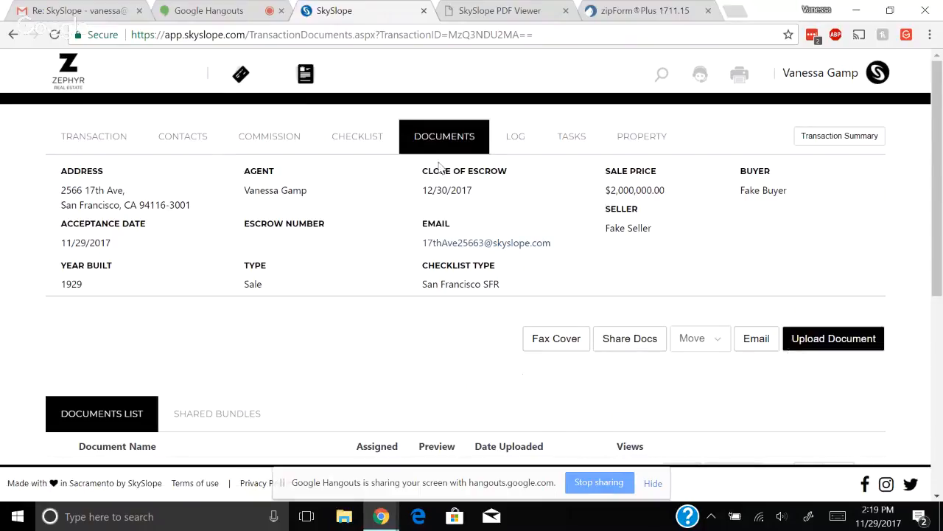
Check both new PDFs in the Documents List, then open the transaction's CHECKLIST
scroll(434, 332, down, 1)
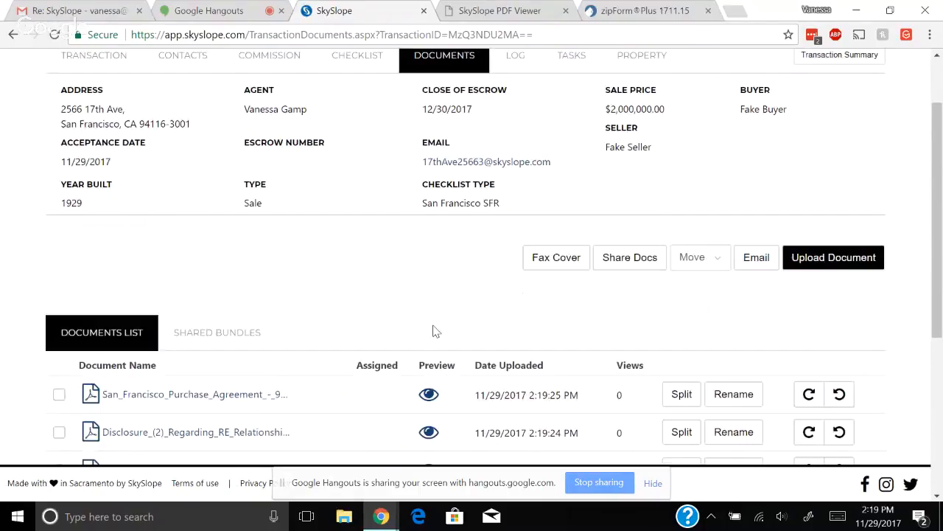
scroll(434, 332, down, 2)
scroll(435, 331, down, 1)
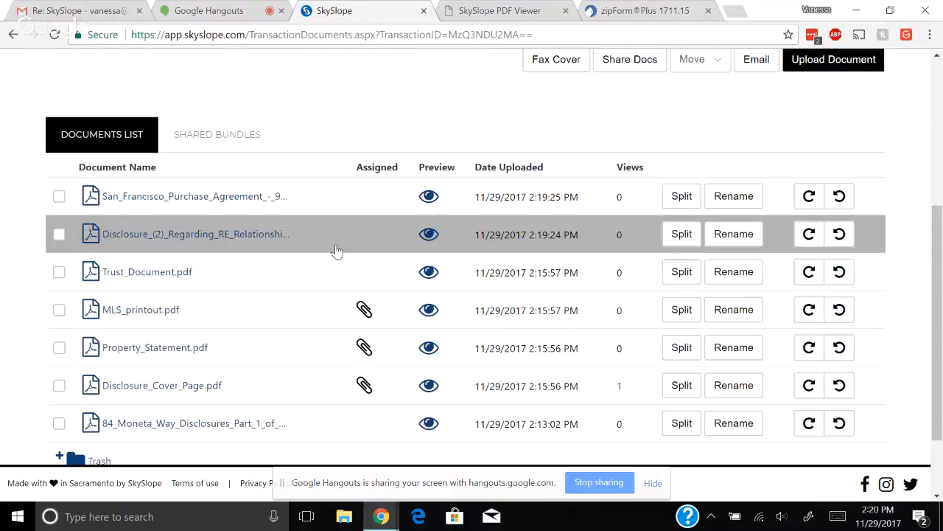
scroll(357, 137, up, 2)
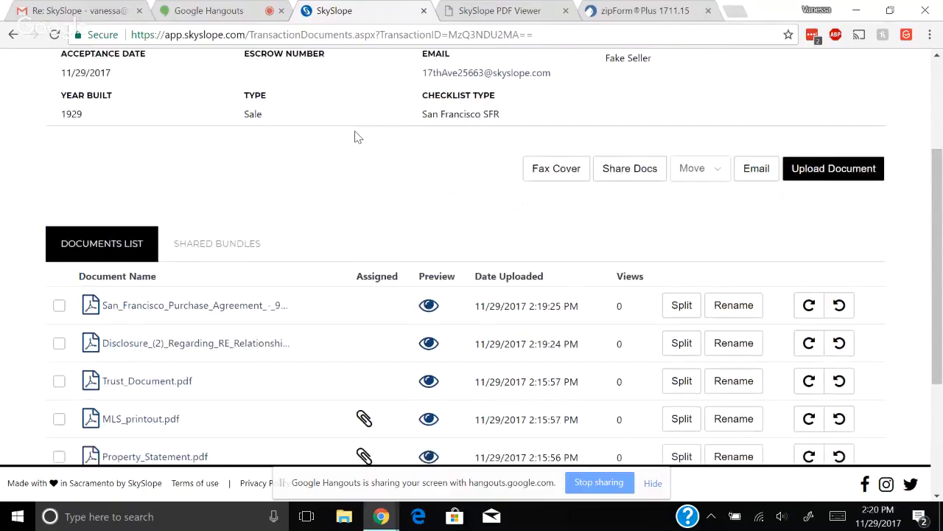
scroll(358, 137, up, 3)
click(359, 140)
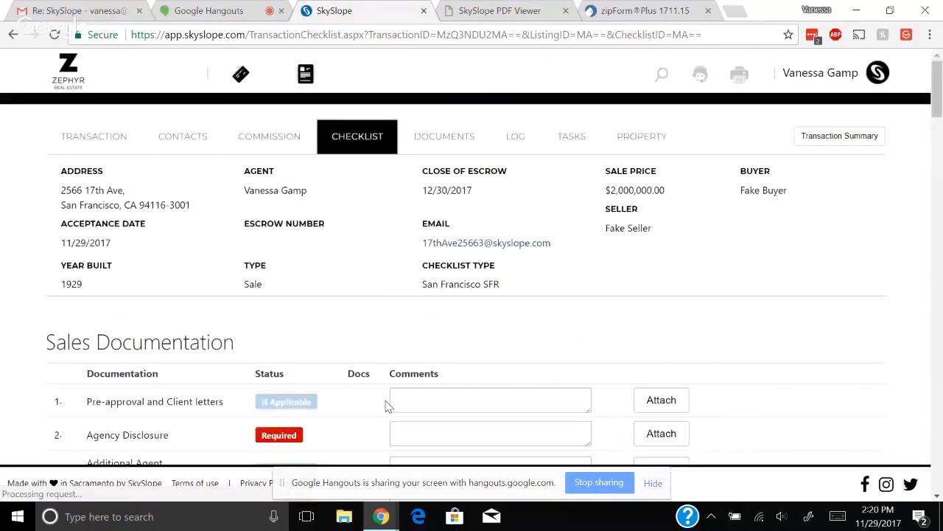
Assign San_Francisco_Purchase_Agreement to the Ratified Purchase Agreement item, then open it via its In Review badge
scroll(387, 405, down, 2)
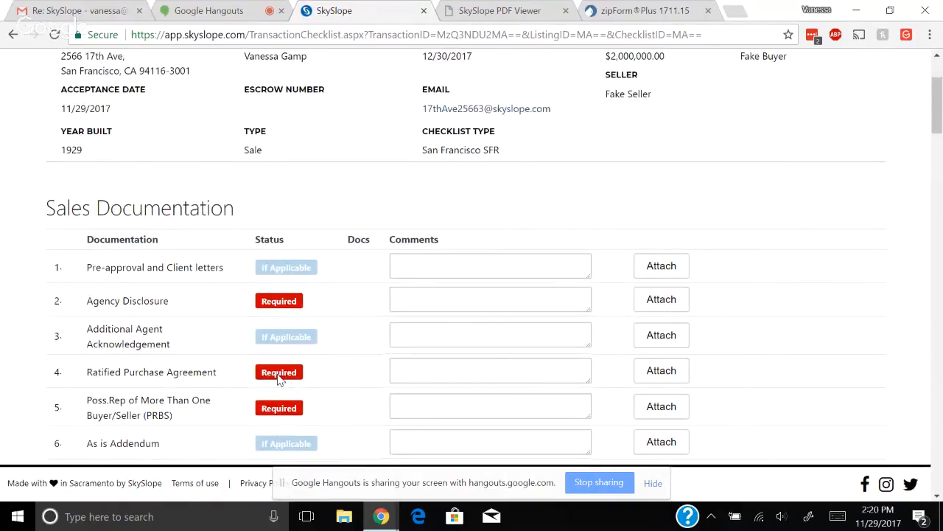
click(661, 371)
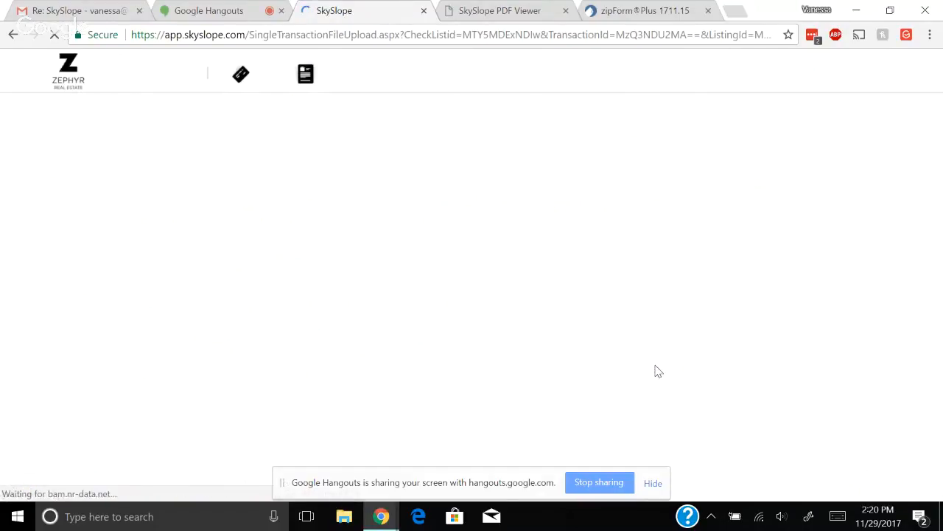
scroll(430, 351, down, 1)
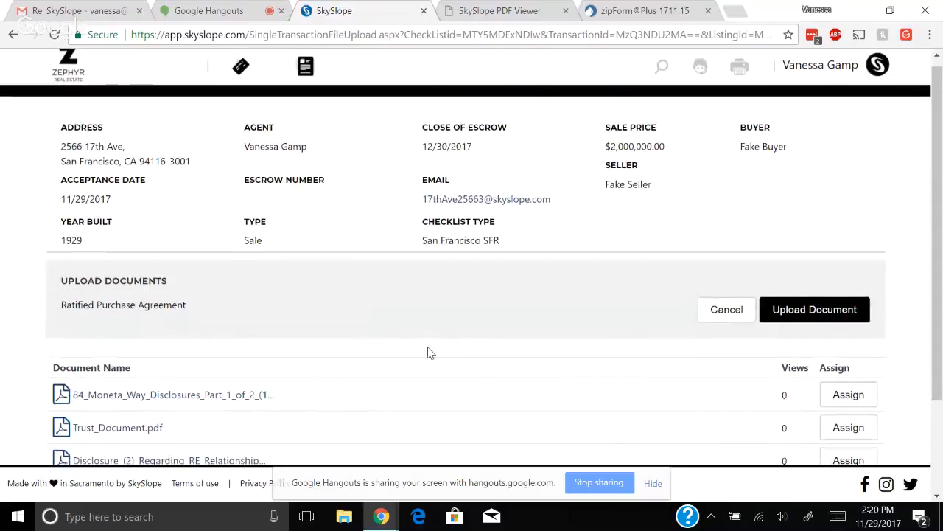
scroll(432, 343, down, 3)
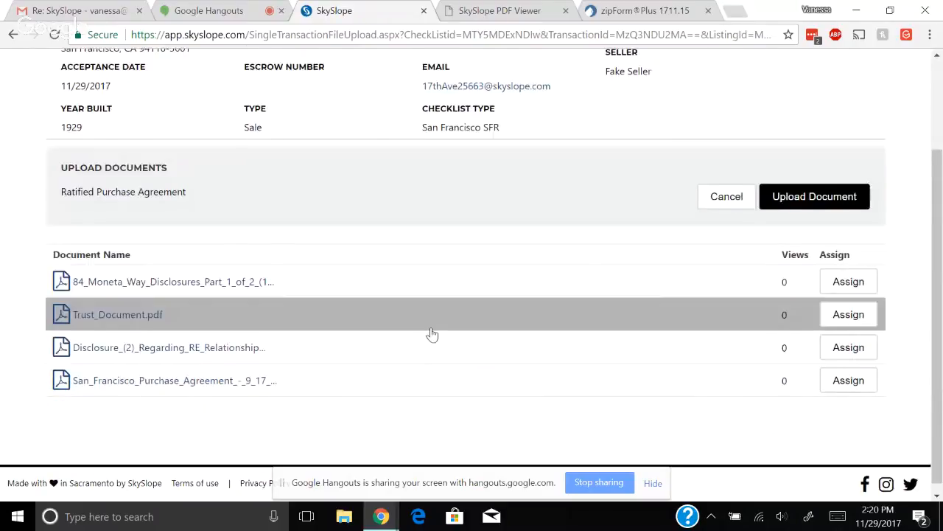
click(870, 374)
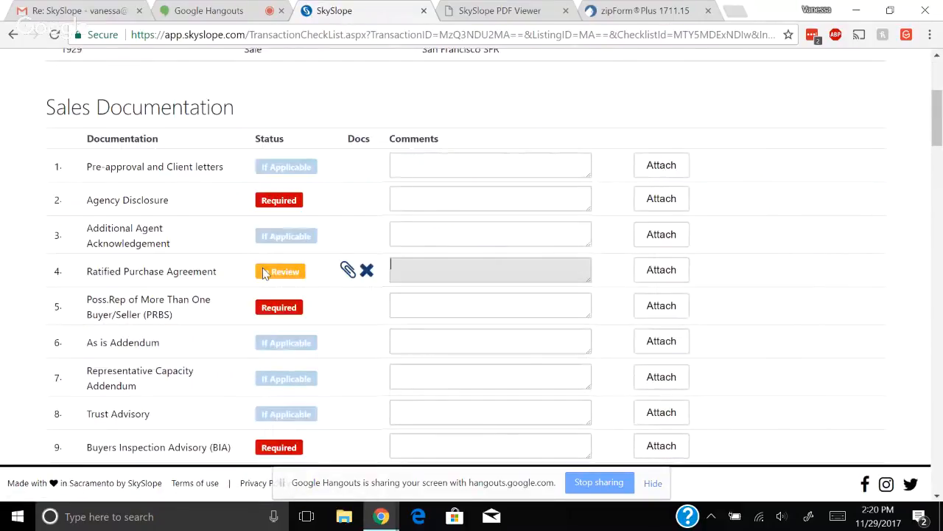
click(280, 271)
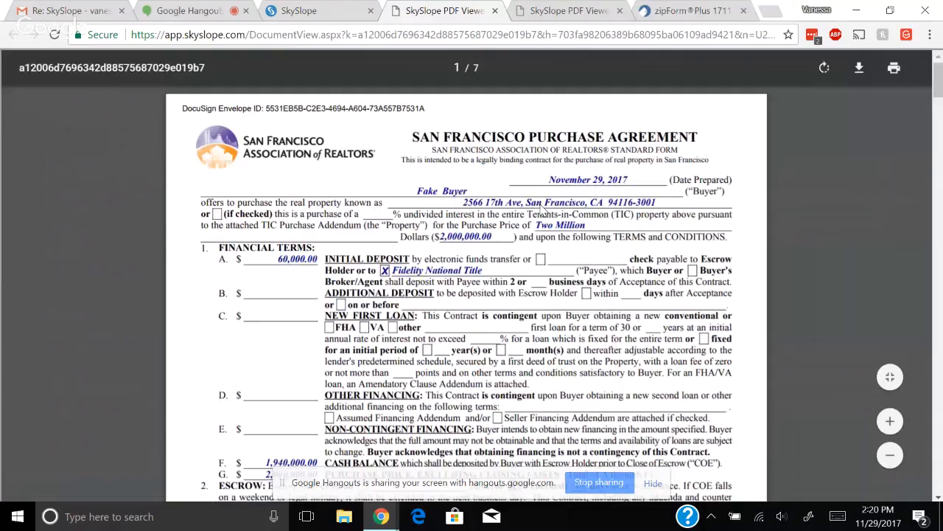
Scroll through the 7-page San Francisco Purchase Agreement preview, then close the PDF Viewer tab
scroll(529, 287, down, 5)
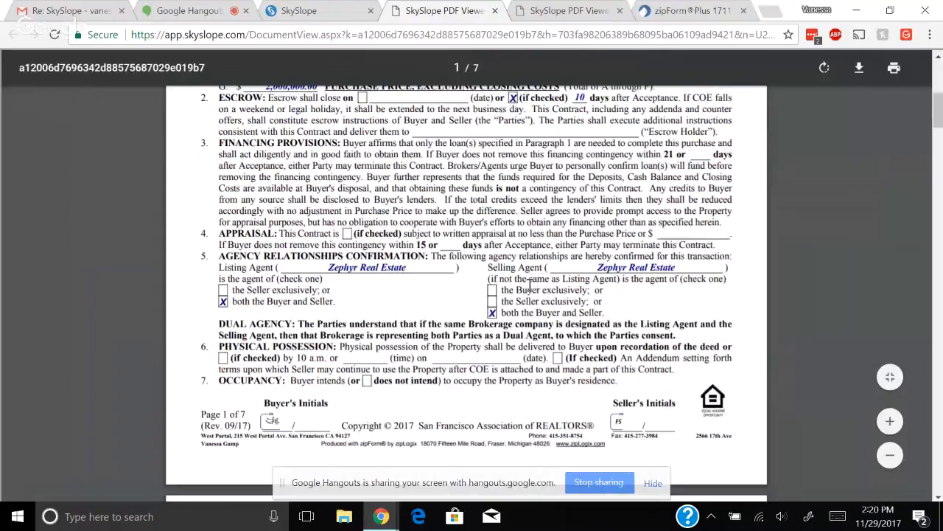
scroll(530, 286, down, 1)
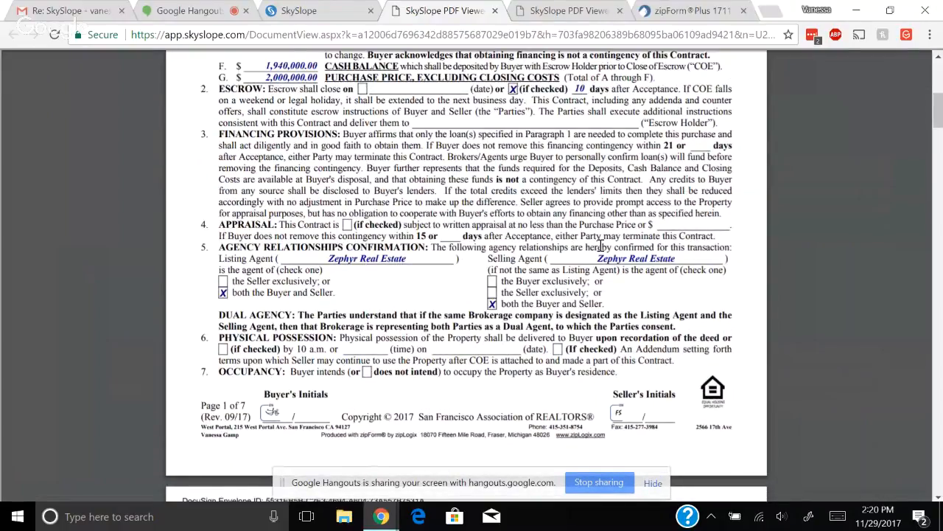
scroll(601, 245, up, 2)
click(495, 11)
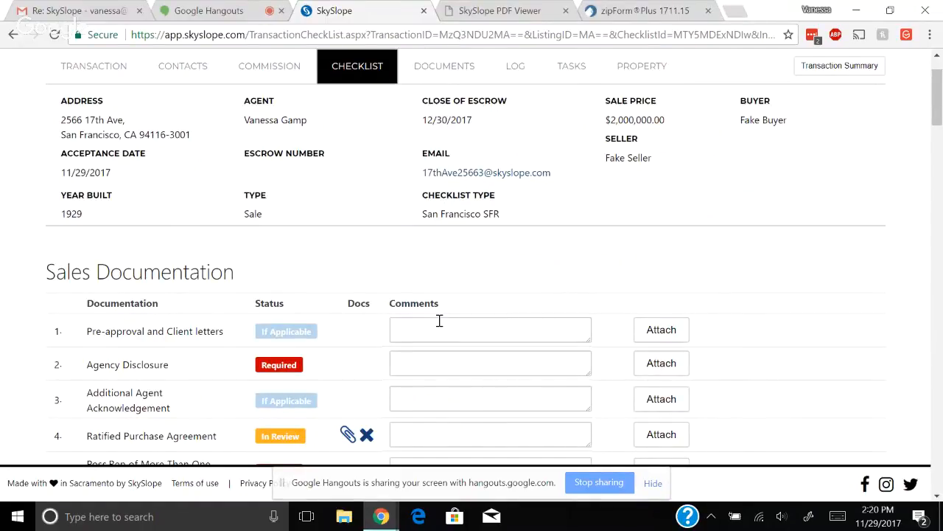
scroll(439, 321, up, 1)
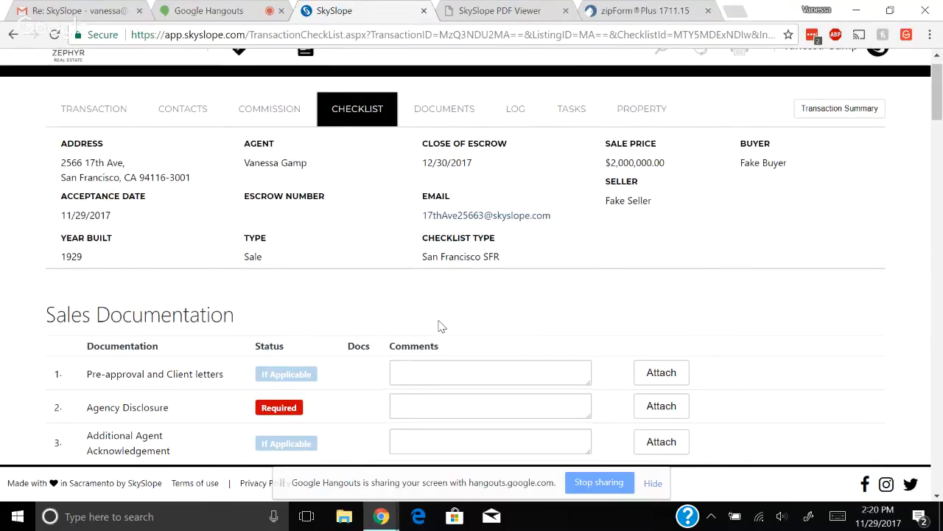
scroll(439, 327, up, 1)
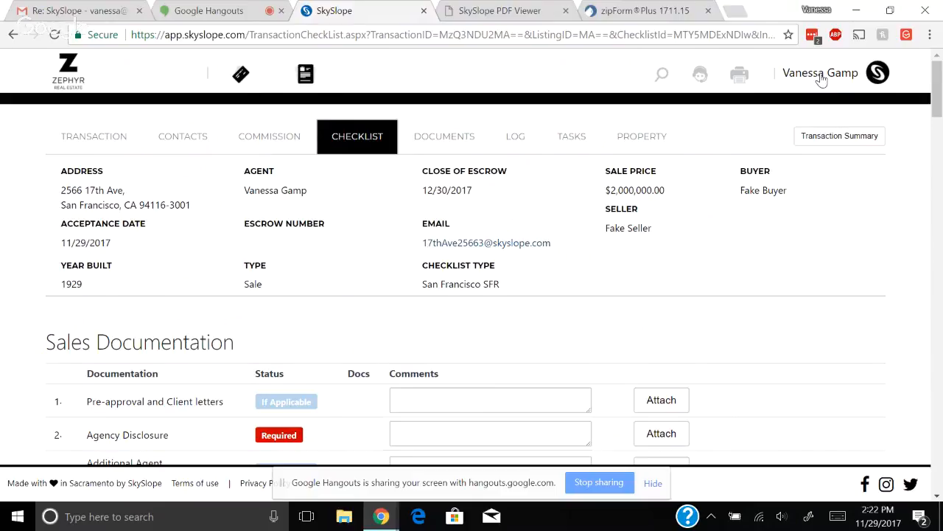
In My Account's Integrations, expand the zipForm Plus settings and toggle the integration to Disabled
click(822, 78)
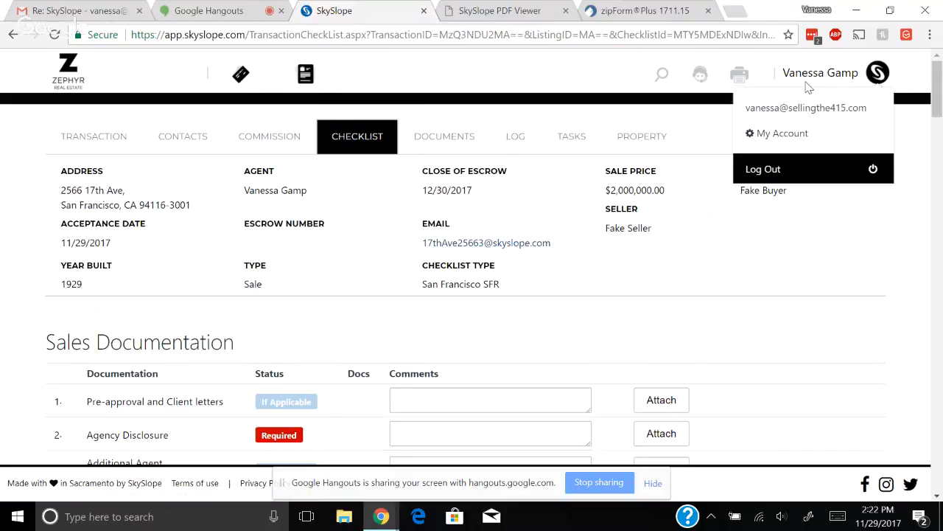
click(790, 140)
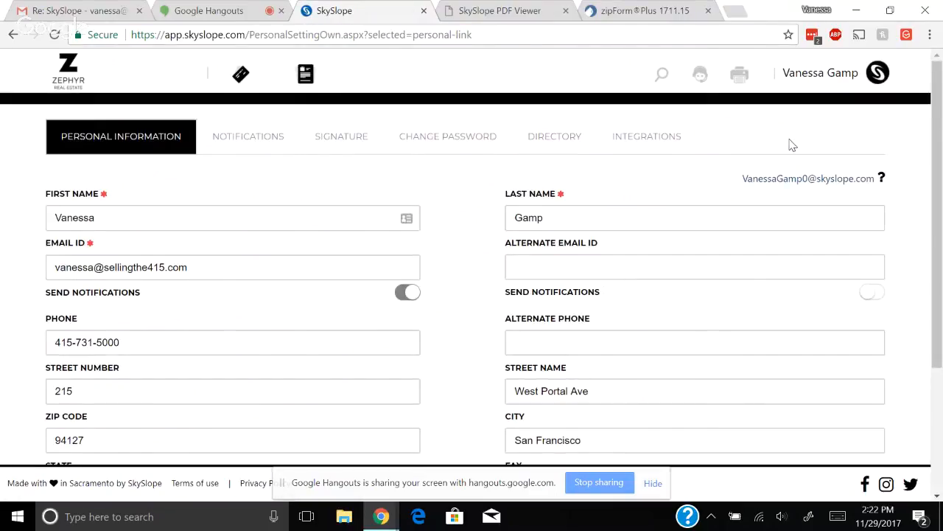
click(640, 143)
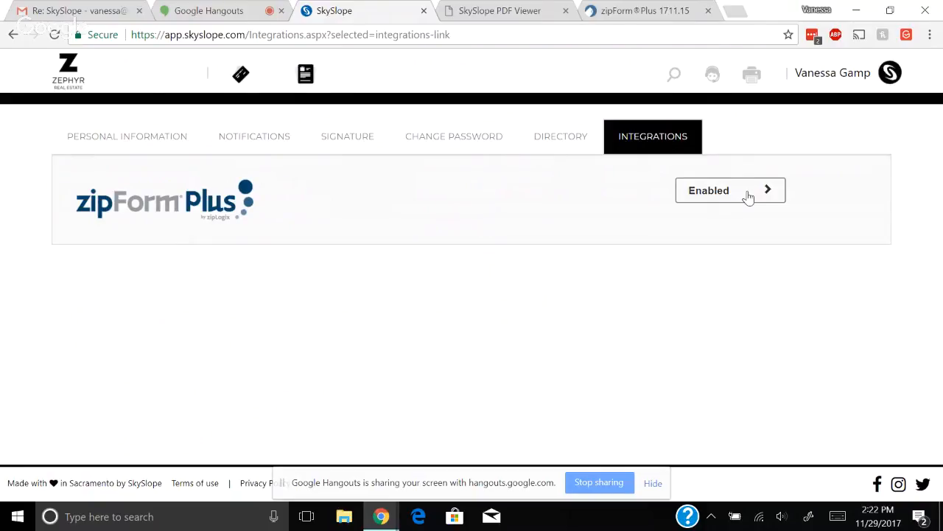
click(748, 197)
click(190, 255)
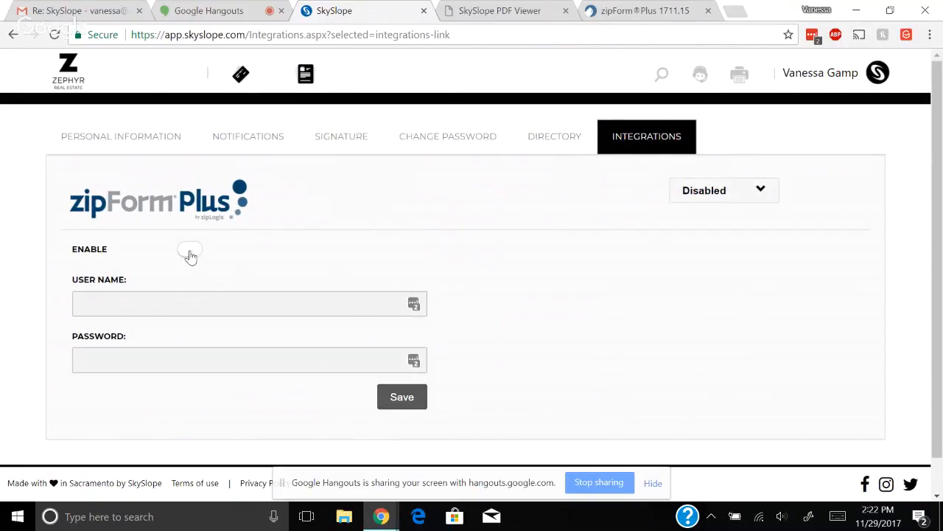